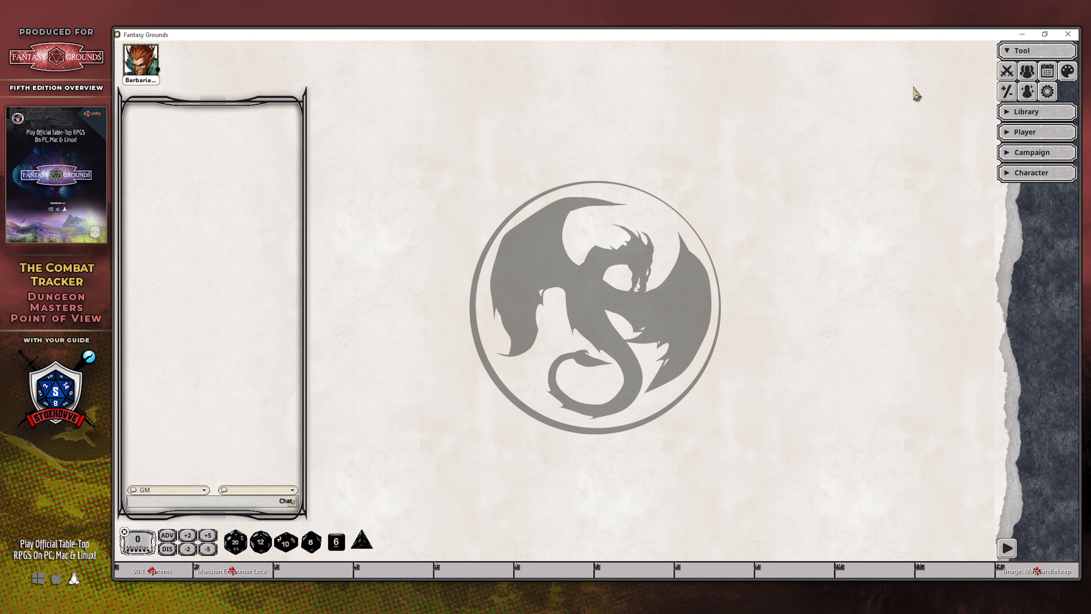
# Step: Open the Combat Tracker and shift its window slightly
pyautogui.click(1036, 58)
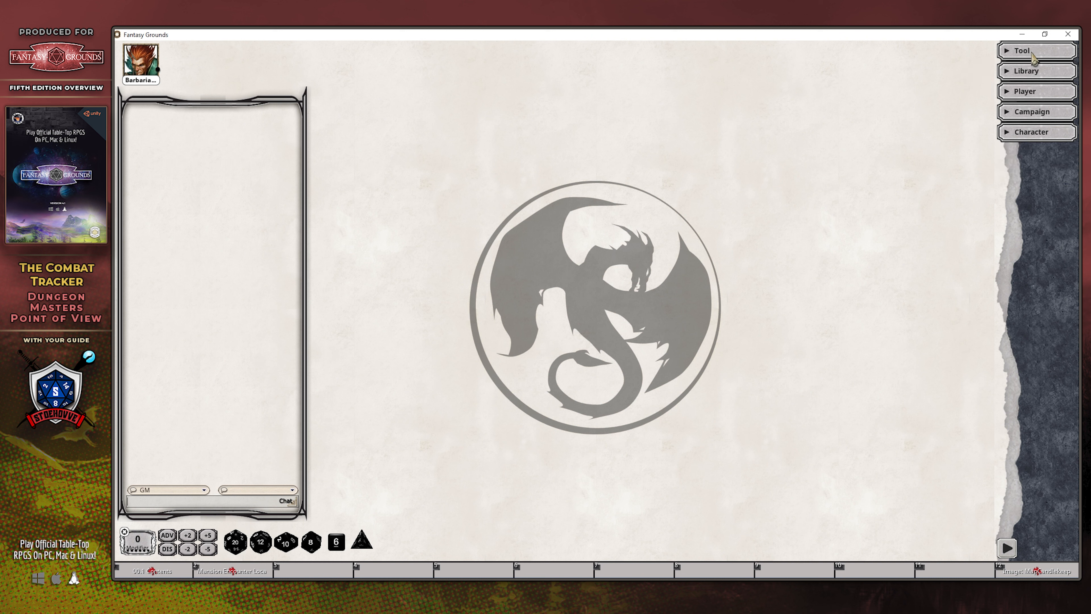
pyautogui.click(1039, 58)
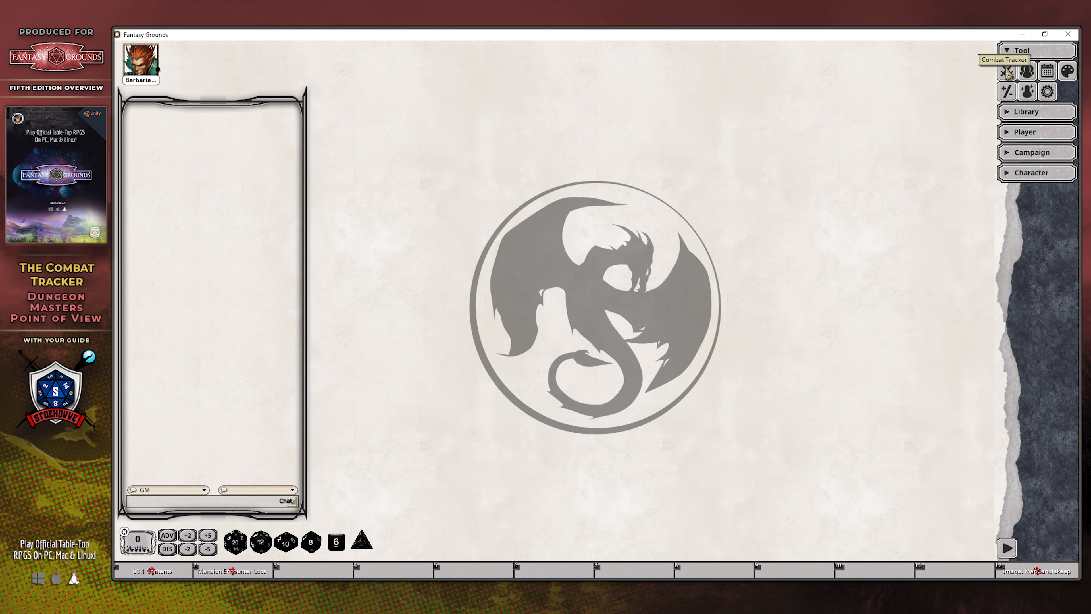
pyautogui.click(1008, 71)
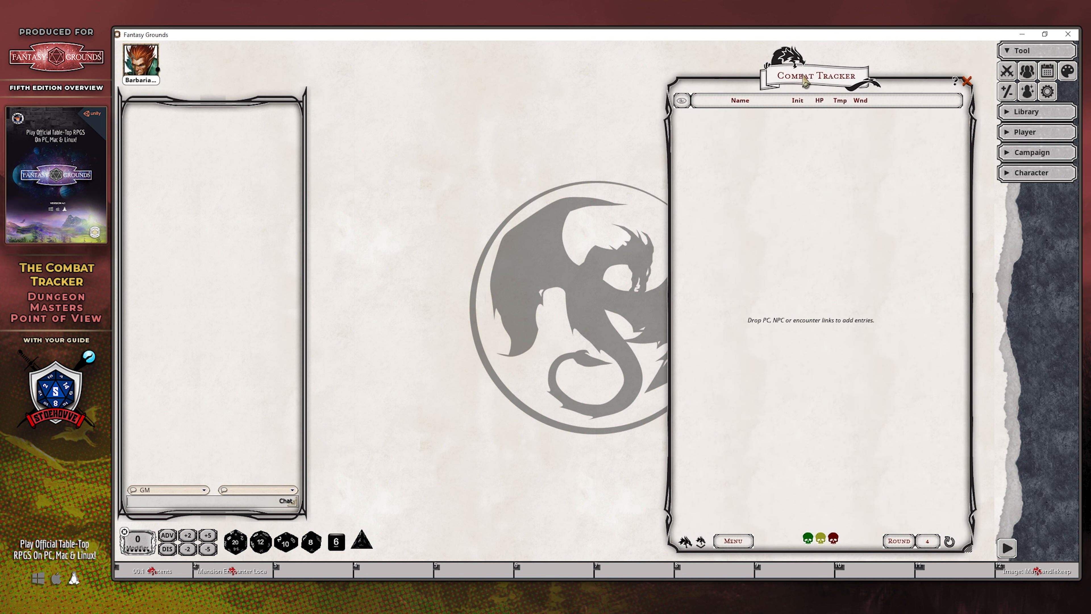
pyautogui.moveTo(804, 80); pyautogui.dragTo(813, 80)
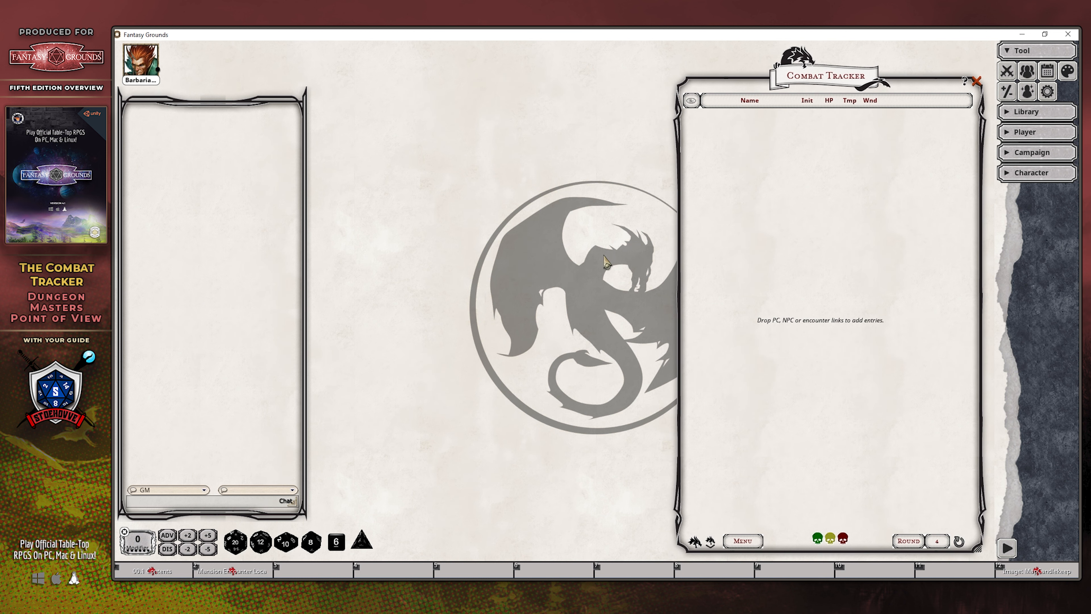
# Step: Add the Barbarian (Berserker) character to the combat tracker from its character sheet, and close the sheet
pyautogui.doubleClick(153, 56)
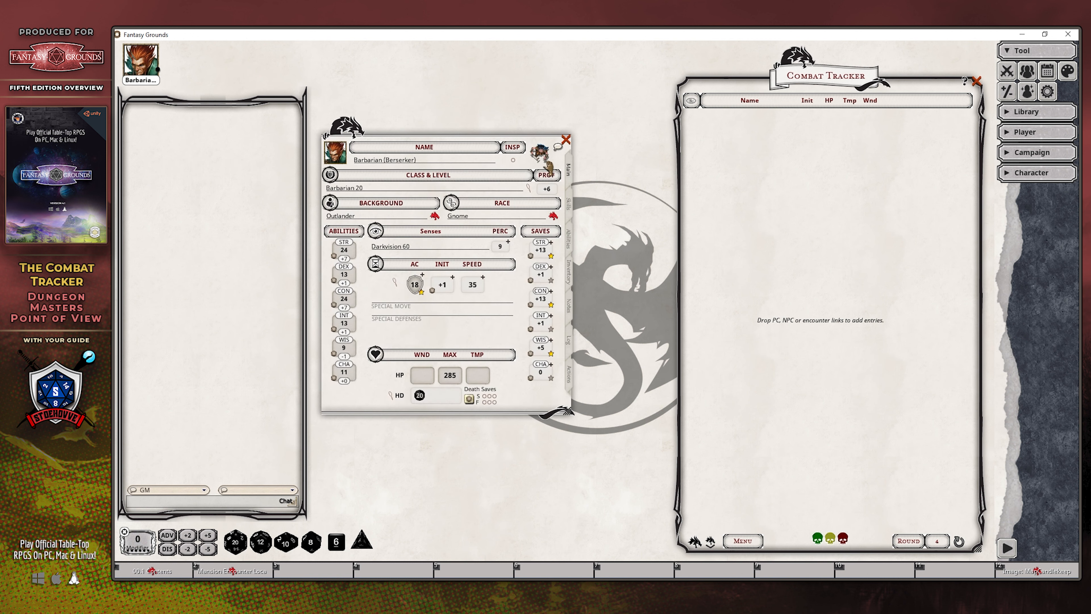
pyautogui.moveTo(542, 159); pyautogui.dragTo(789, 214)
pyautogui.click(566, 140)
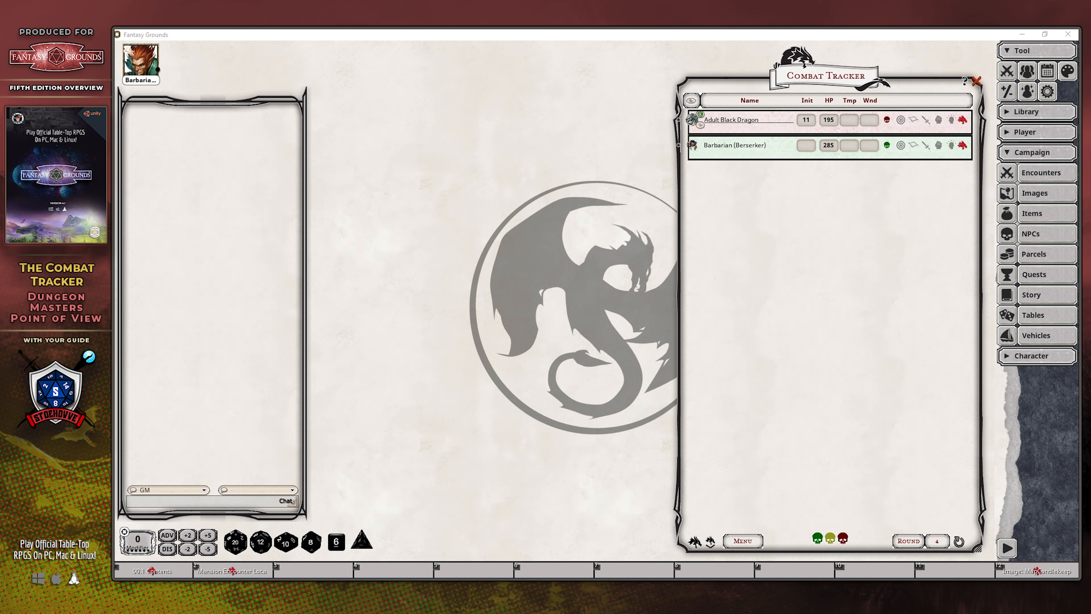
# Step: Toggle NPC visibility in the combat tracker, ending with Show all NPCs turned on
pyautogui.click(766, 256)
pyautogui.click(701, 126)
pyautogui.click(695, 104)
pyautogui.click(695, 104)
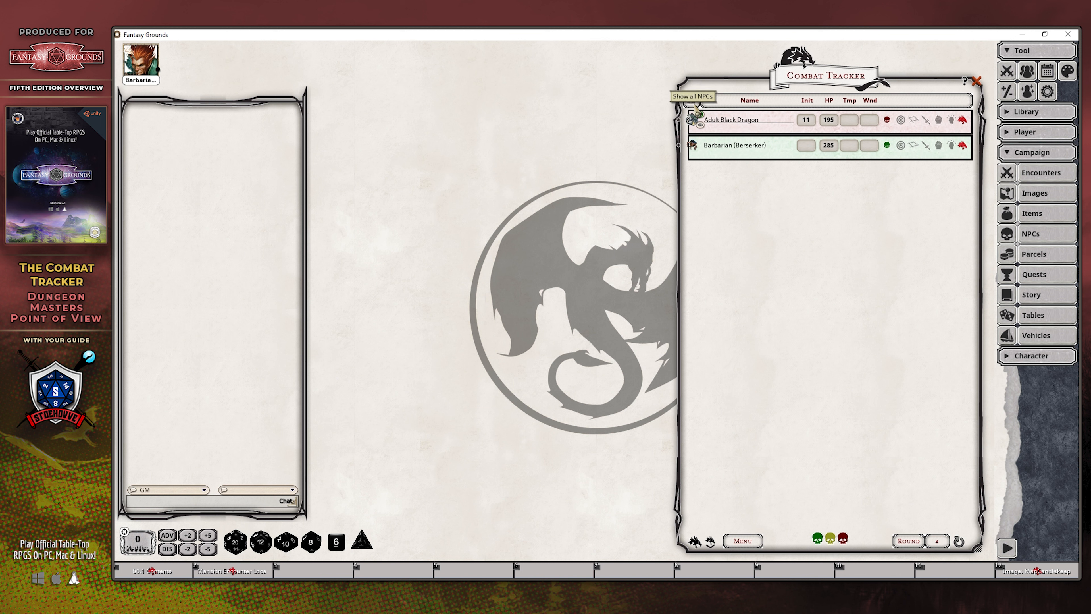
pyautogui.click(695, 104)
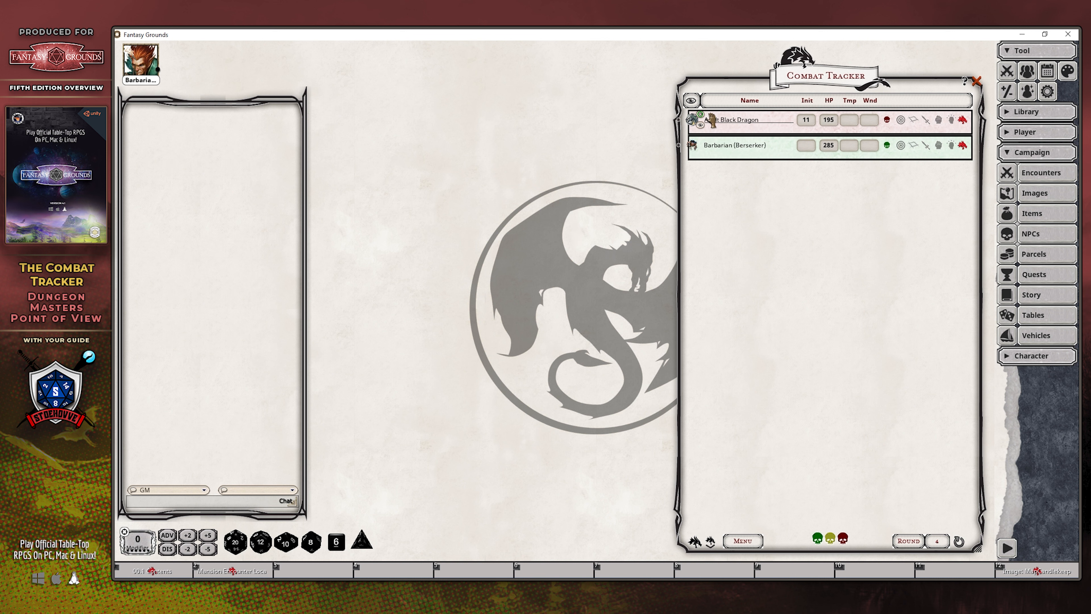
# Step: Mark the Adult Black Dragon as unidentified in the combat tracker, and briefly open the campaign's NPC list
pyautogui.click(700, 115)
pyautogui.click(1044, 235)
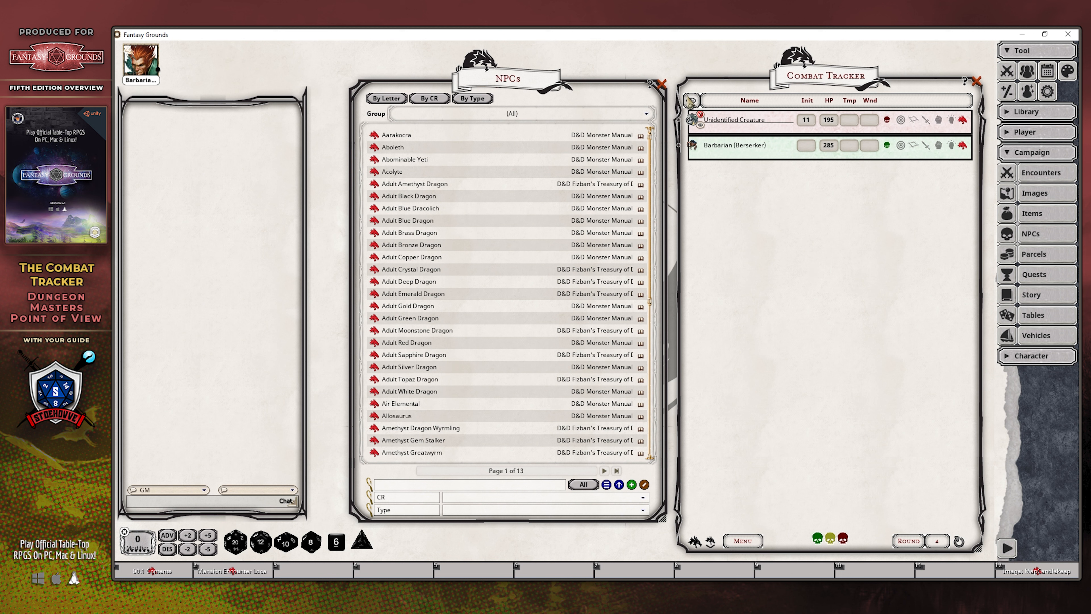
pyautogui.click(661, 83)
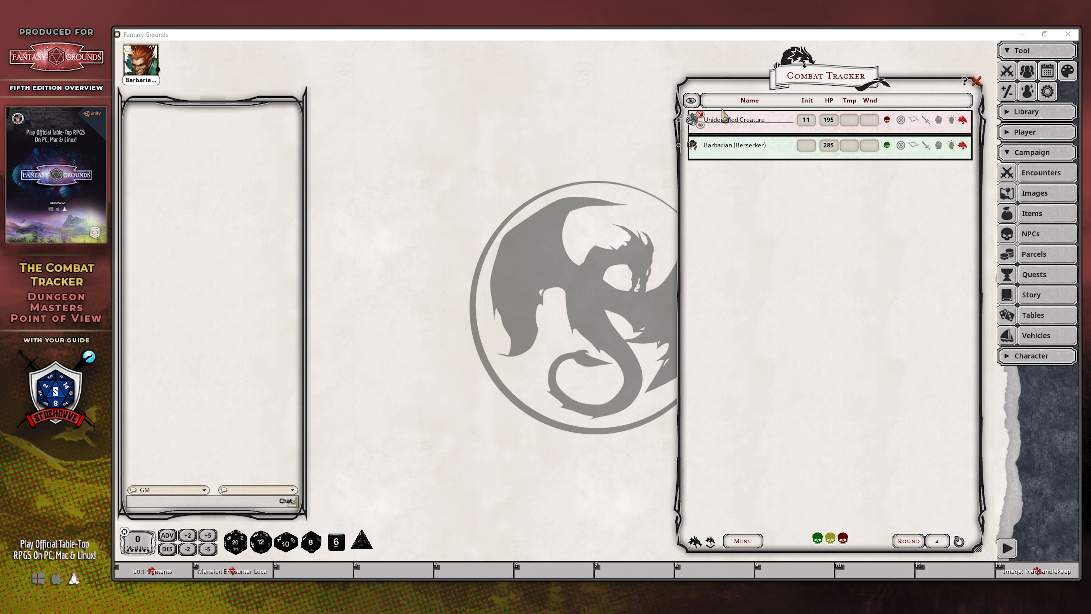
# Step: Toggle the black dragon's identification status several times, leaving it identified
pyautogui.click(700, 115)
pyautogui.click(700, 115)
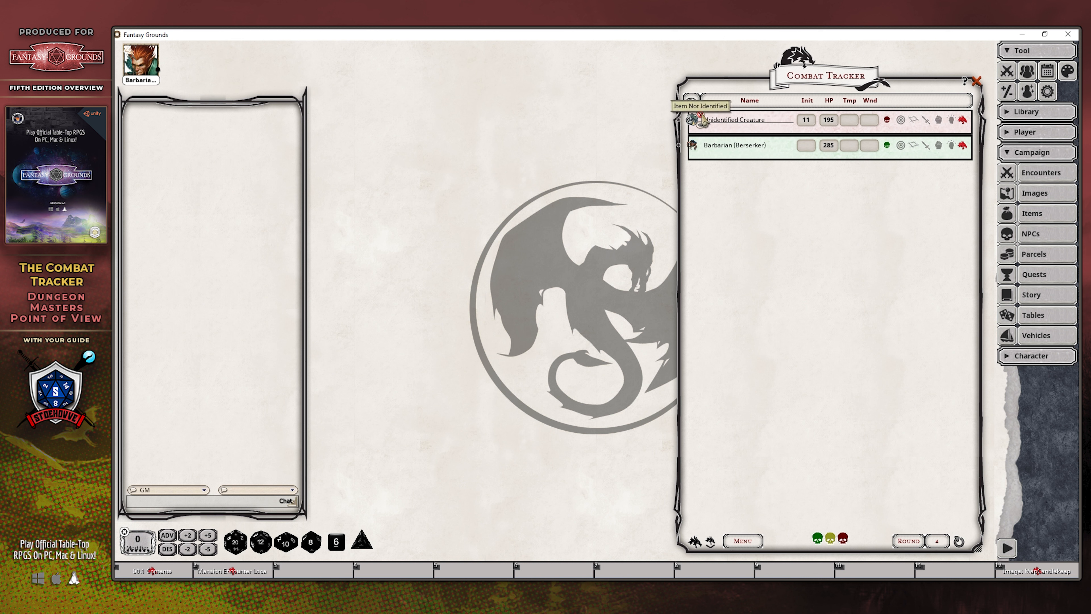
pyautogui.click(700, 113)
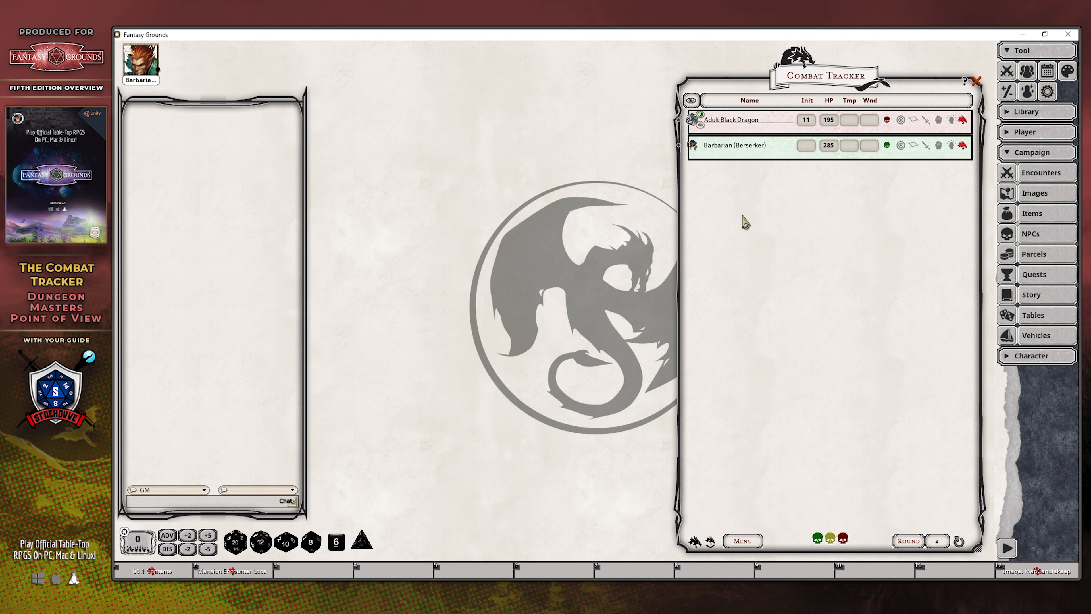
pyautogui.click(701, 115)
pyautogui.click(700, 114)
pyautogui.click(700, 115)
pyautogui.click(700, 115)
# Step: Give the active turn to the Adult Black Dragon, and pass it on to the Barbarian
pyautogui.moveTo(695, 540); pyautogui.dragTo(738, 330)
pyautogui.click(678, 123)
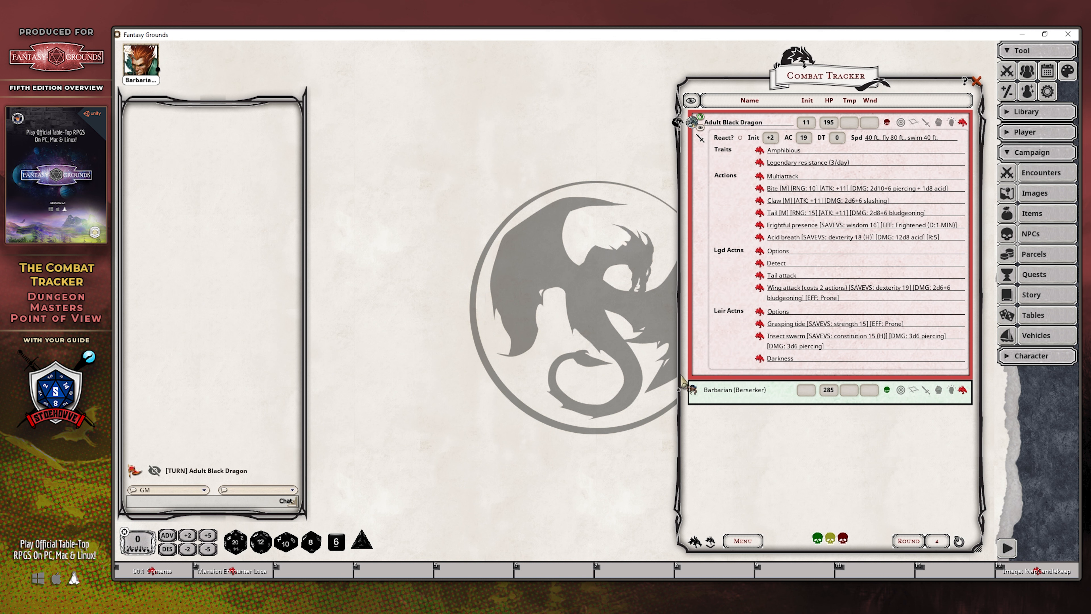
pyautogui.hotkey('ctrl', 'space')
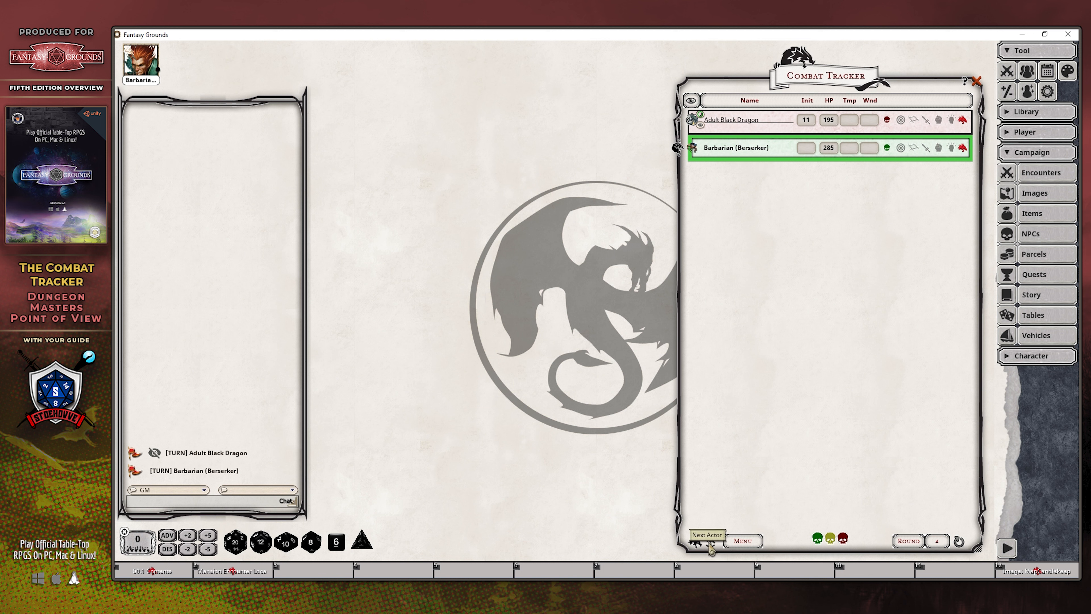
# Step: Advance through the actors' turns until the Barbarian's turn in round 9
pyautogui.click(709, 545)
pyautogui.click(710, 545)
pyautogui.click(710, 545)
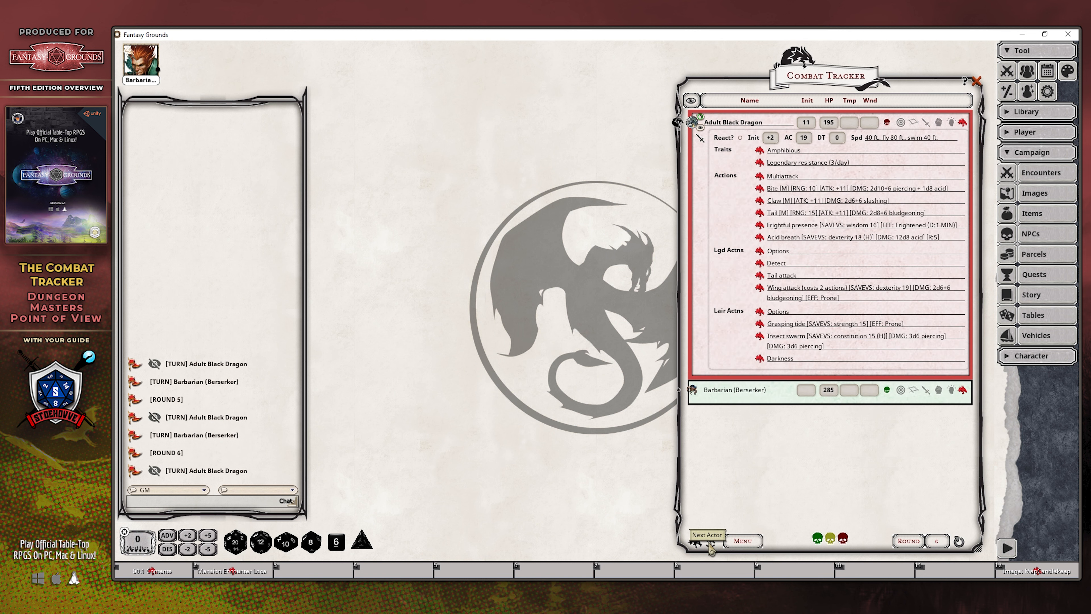
pyautogui.click(709, 545)
pyautogui.click(710, 544)
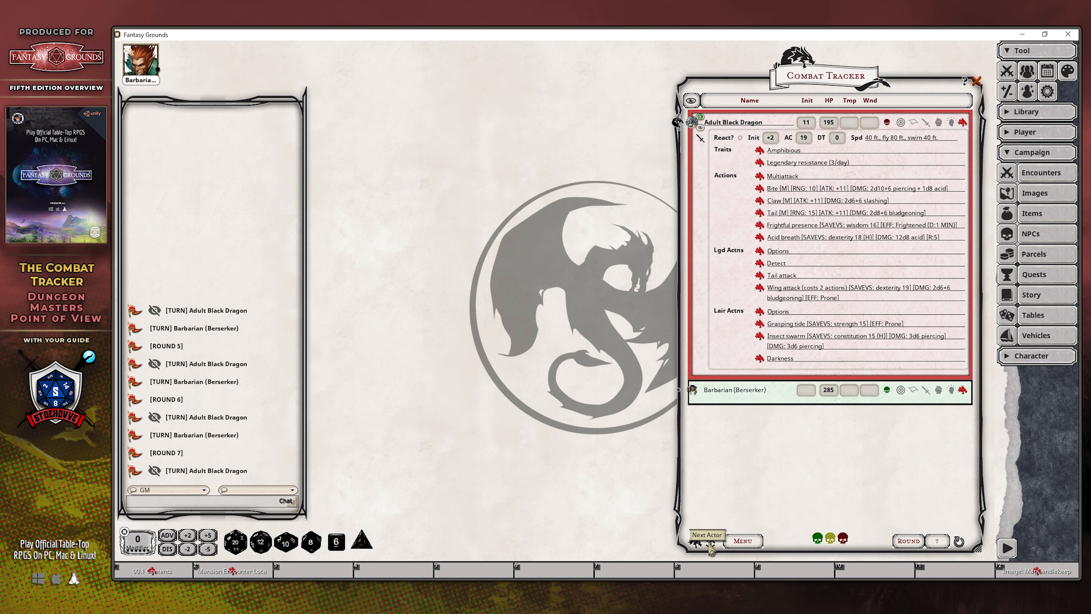
pyautogui.click(710, 545)
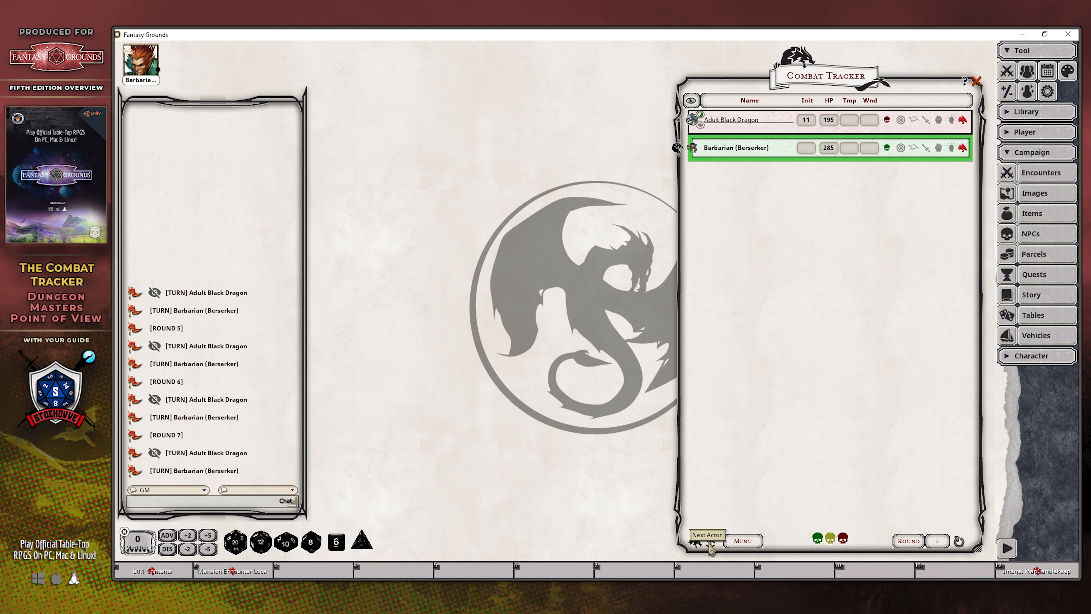
pyautogui.click(710, 545)
pyautogui.click(710, 545)
pyautogui.click(711, 546)
pyautogui.click(710, 546)
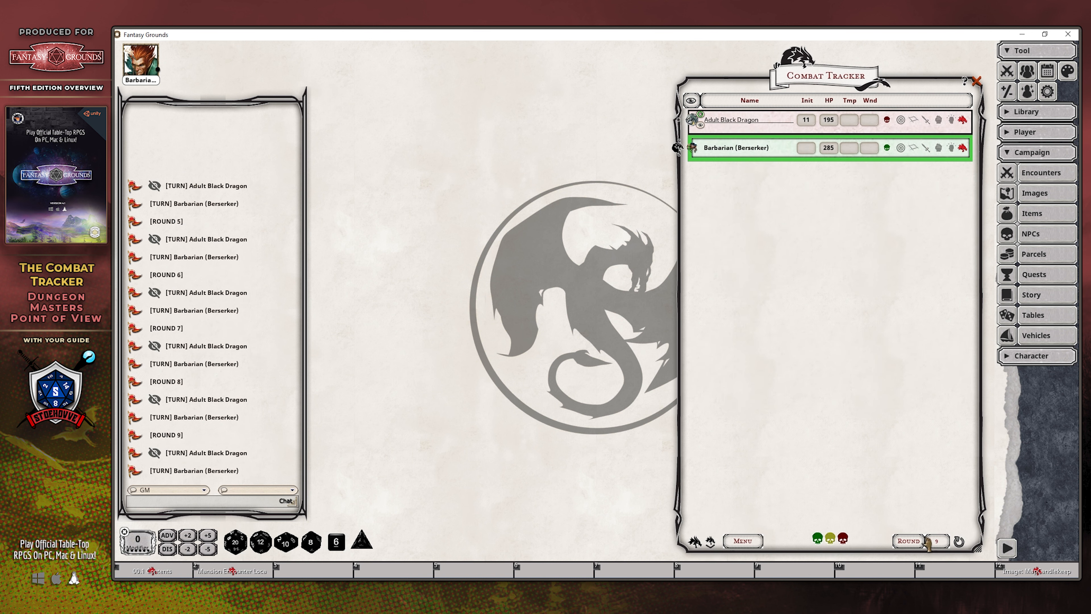
# Step: Reset the round counter and advance the turns to the Adult Black Dragon in round 1
pyautogui.click(959, 541)
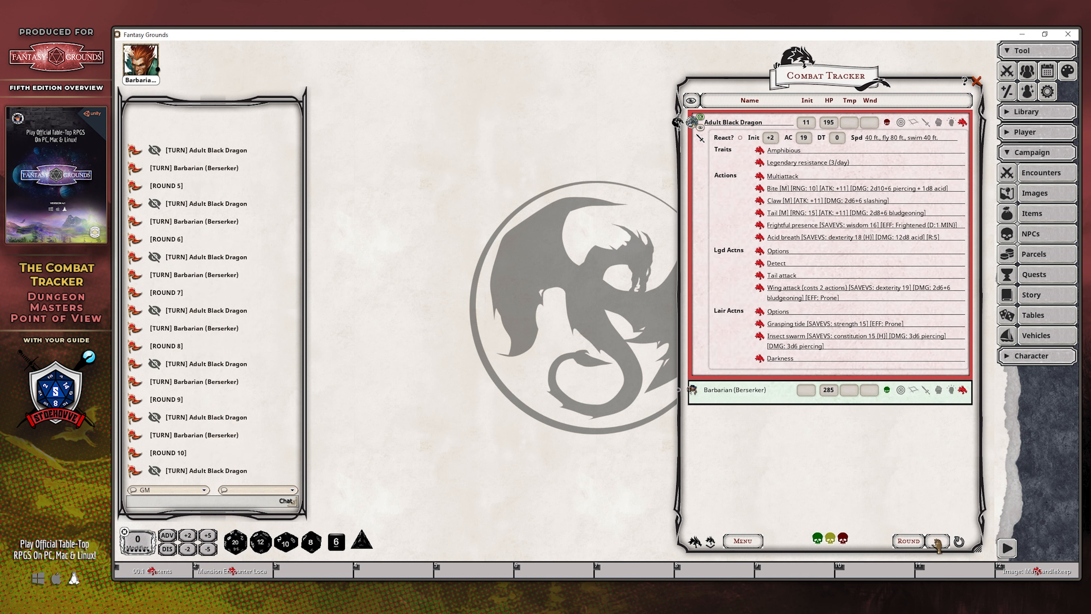
pyautogui.click(710, 542)
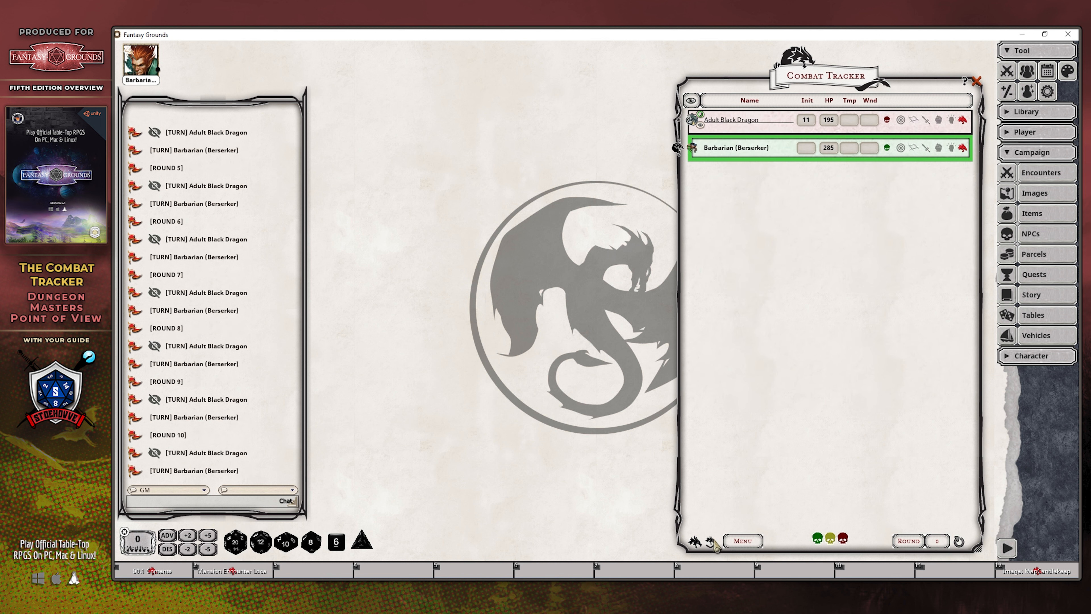
pyautogui.click(710, 542)
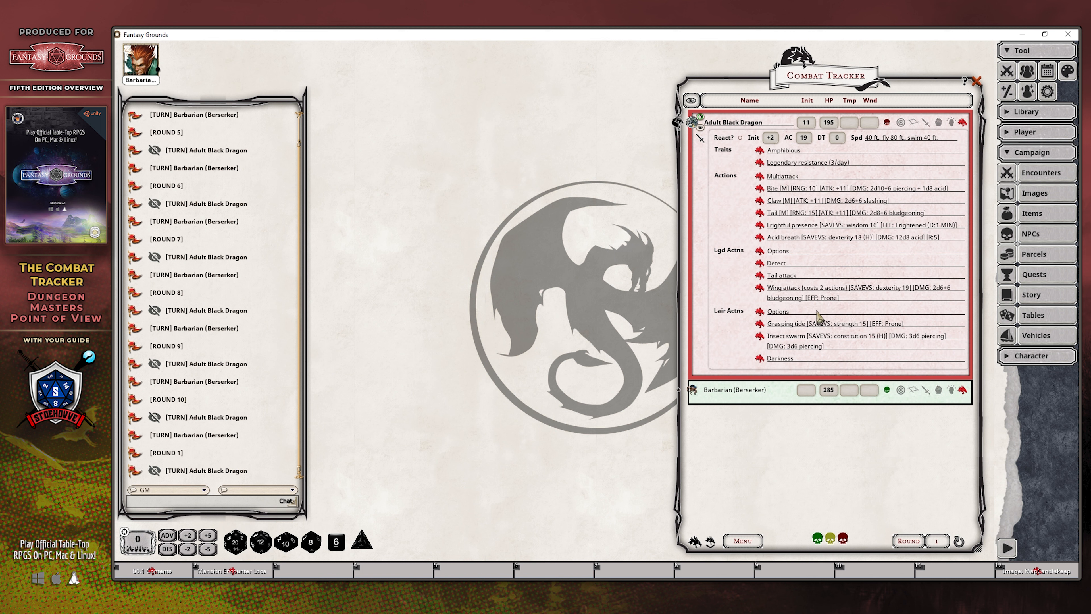
# Step: Toggle the Adult Black Dragon's identification status, leaving it unidentified
pyautogui.doubleClick(807, 123)
pyautogui.click(700, 116)
pyautogui.click(700, 116)
pyautogui.click(700, 117)
pyautogui.click(742, 544)
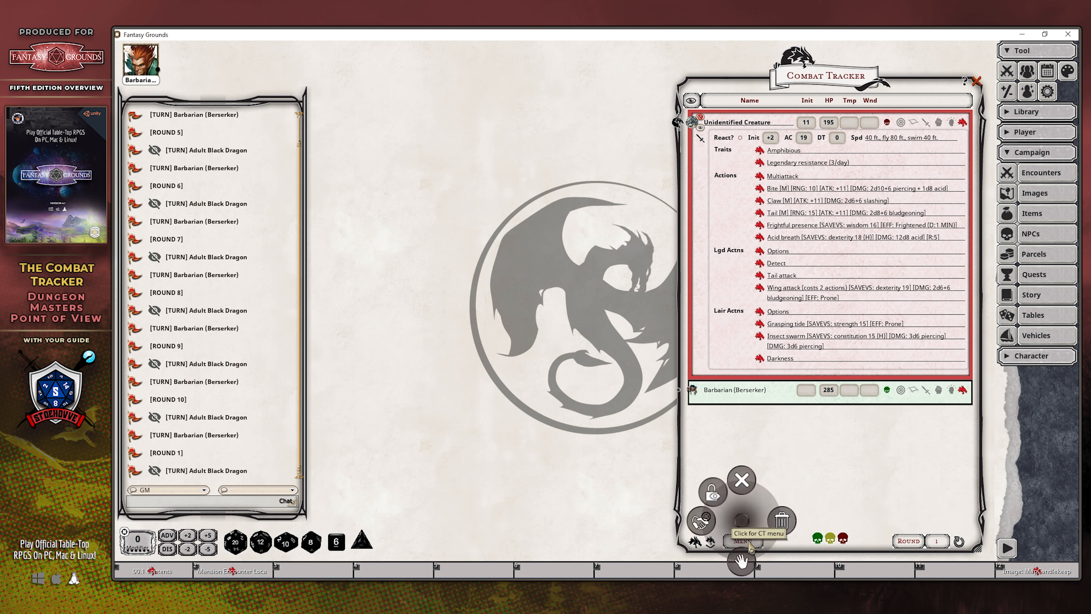
pyautogui.click(701, 525)
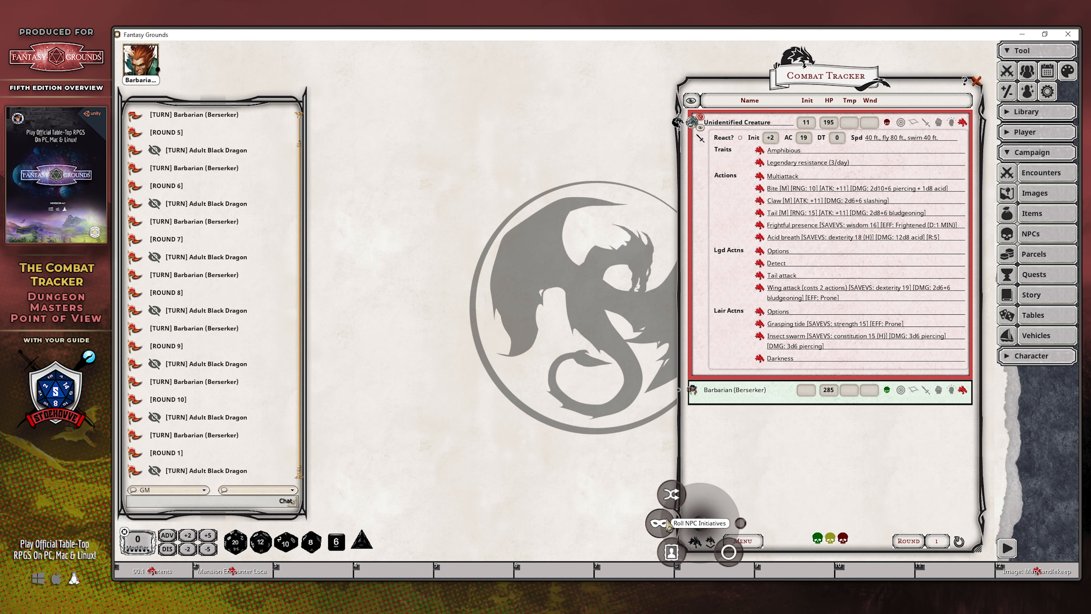
pyautogui.click(787, 505)
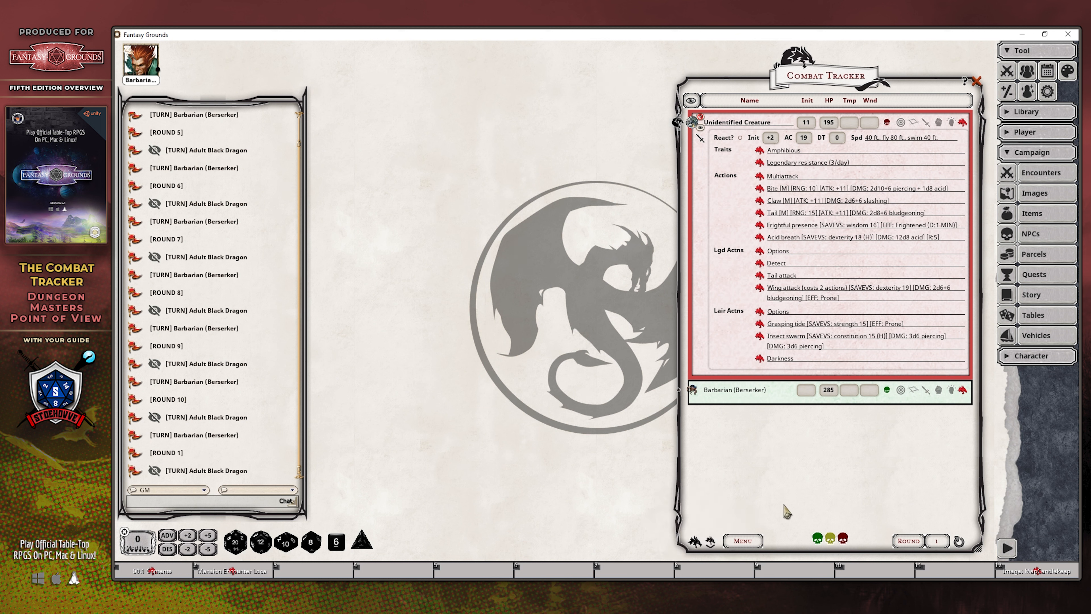
# Step: Clear the initiative values of all combatants in the combat tracker
pyautogui.rightClick(751, 520)
pyautogui.click(704, 519)
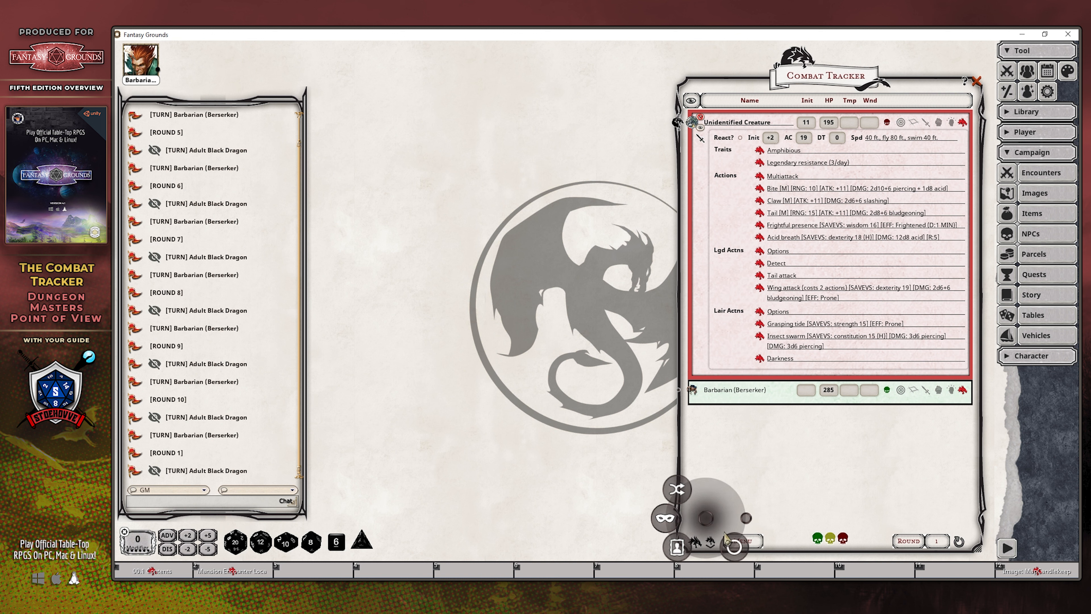
pyautogui.click(734, 546)
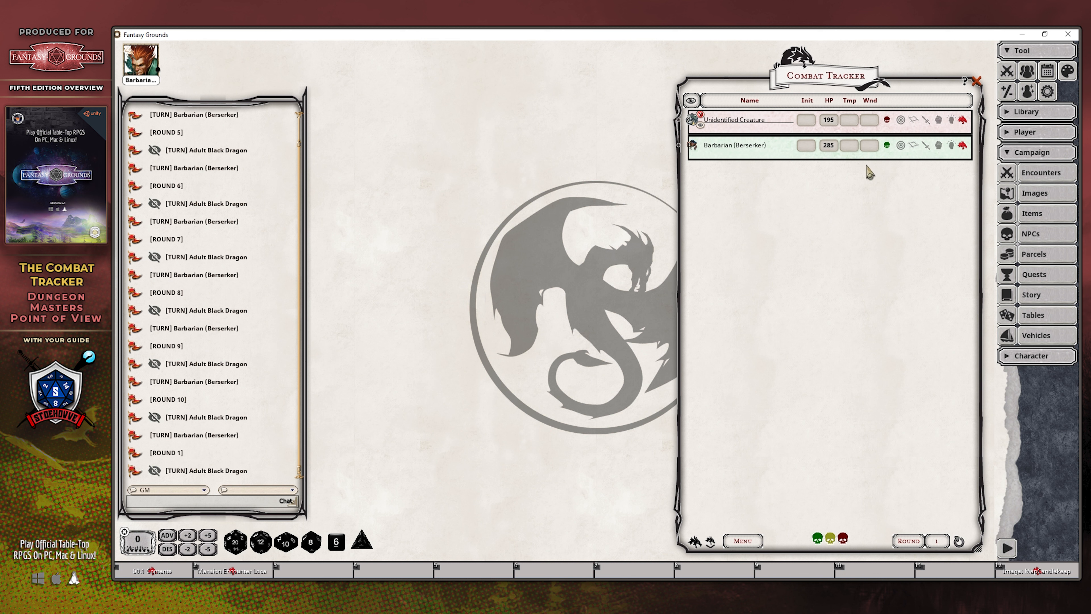
# Step: Cycle the Barbarian's faction through the hostile, friendly and none settings
pyautogui.click(872, 121)
pyautogui.click(887, 144)
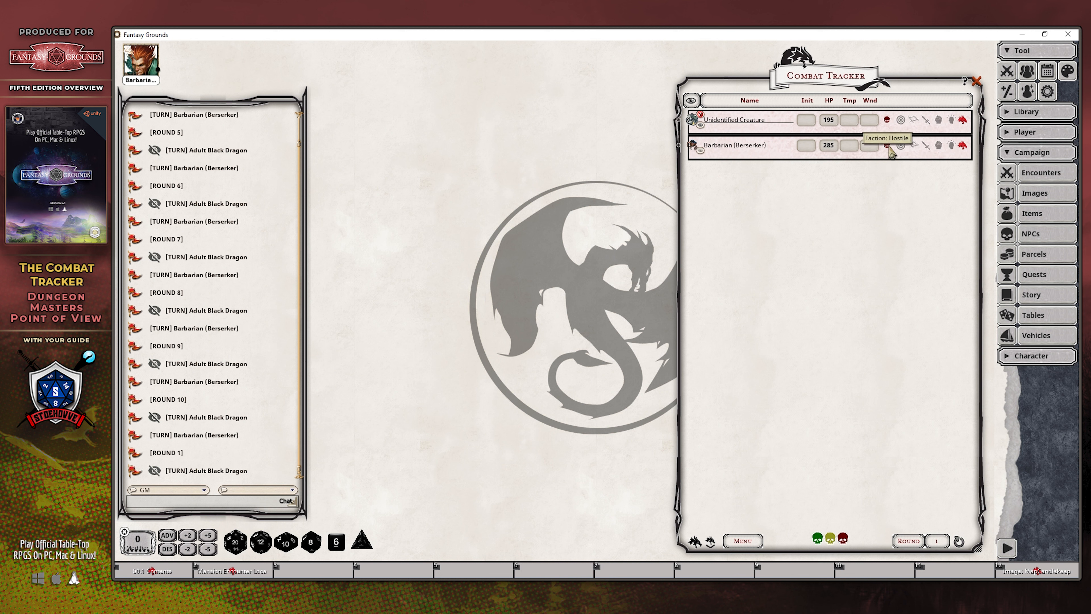
pyautogui.click(887, 148)
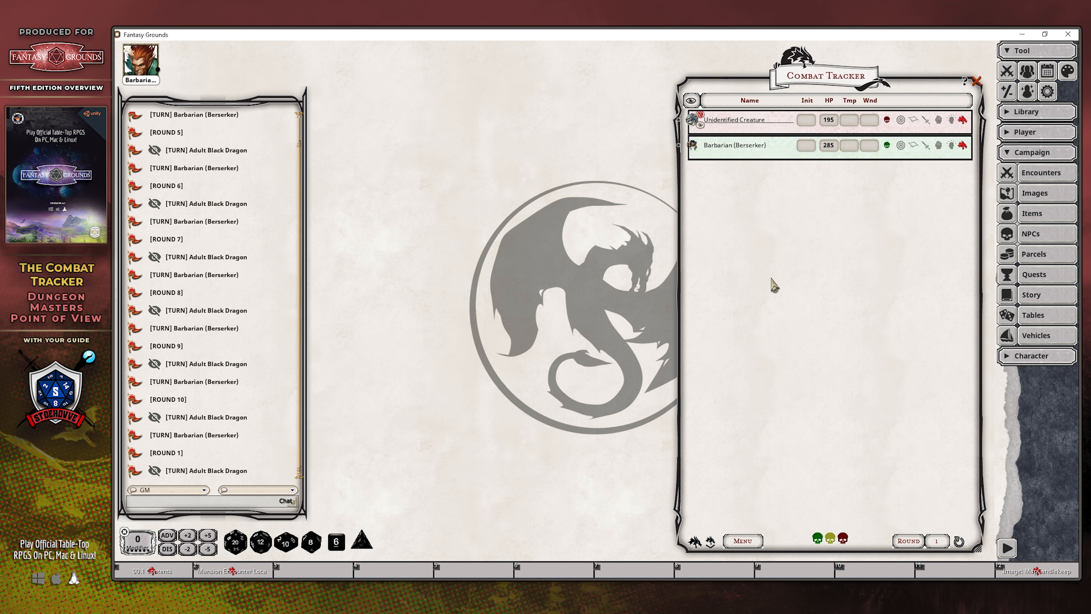
pyautogui.click(887, 147)
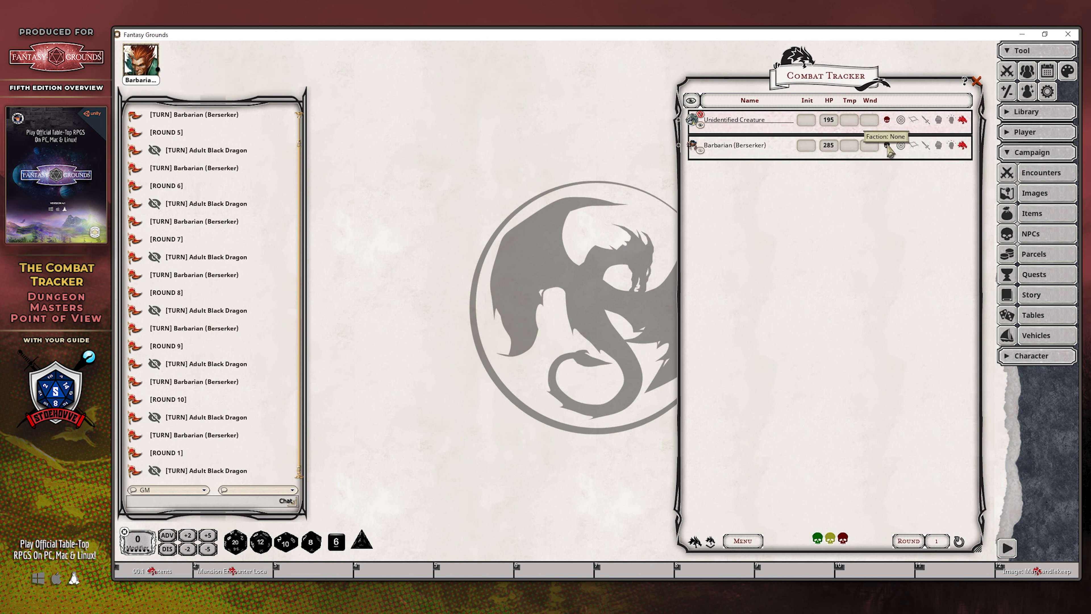
pyautogui.click(887, 147)
# Step: Assign the neutral, hostile and finally the friendly faction to the Barbarian
pyautogui.moveTo(829, 538); pyautogui.dragTo(749, 146)
pyautogui.moveTo(843, 539); pyautogui.dragTo(763, 147)
pyautogui.moveTo(817, 537); pyautogui.dragTo(783, 155)
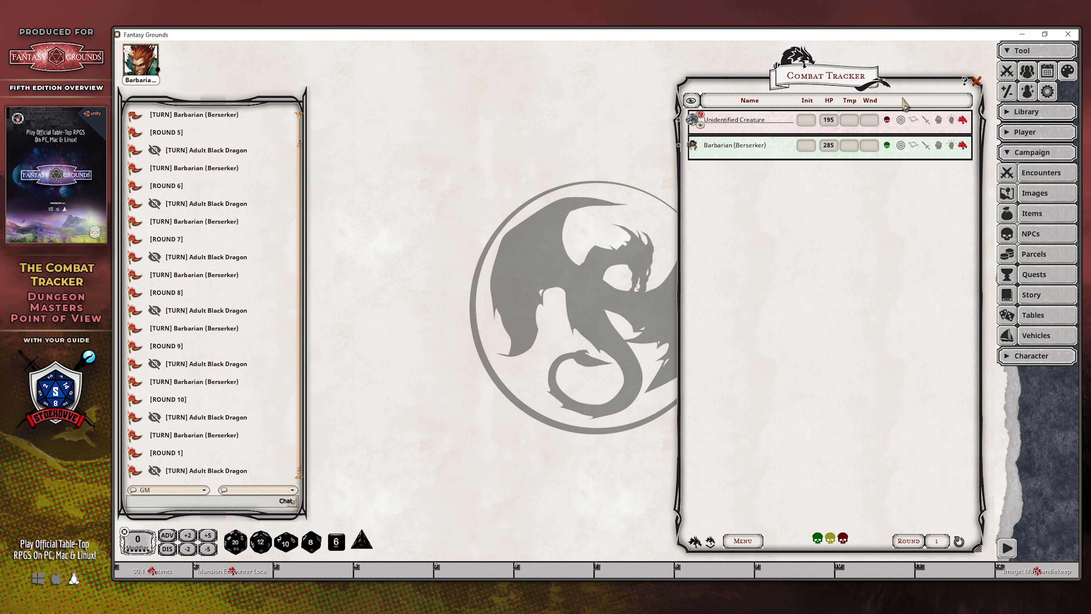
pyautogui.click(887, 146)
pyautogui.click(886, 145)
pyautogui.click(1041, 172)
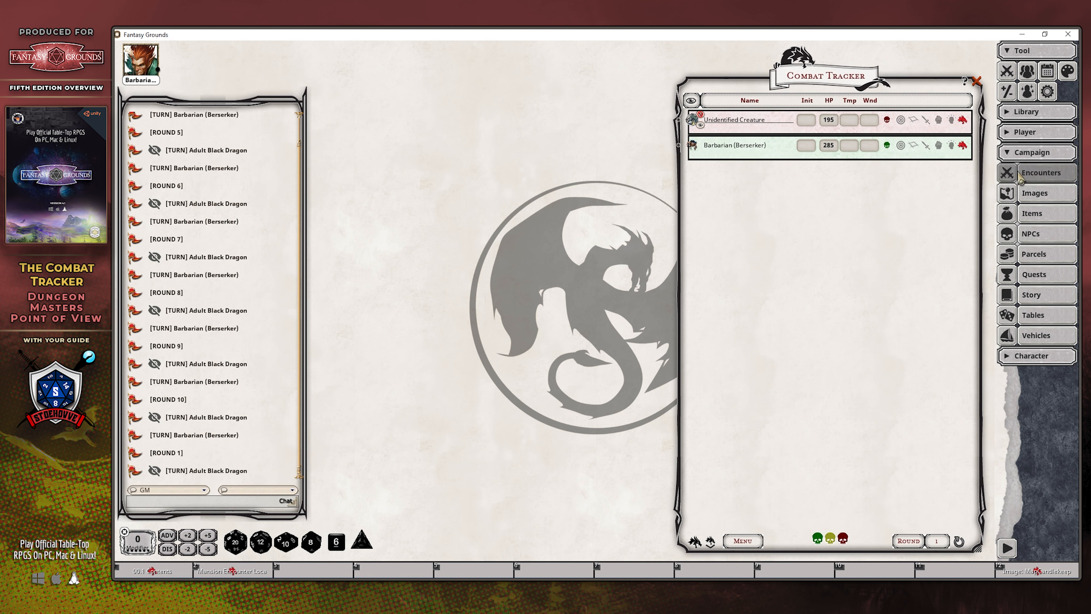
pyautogui.click(610, 94)
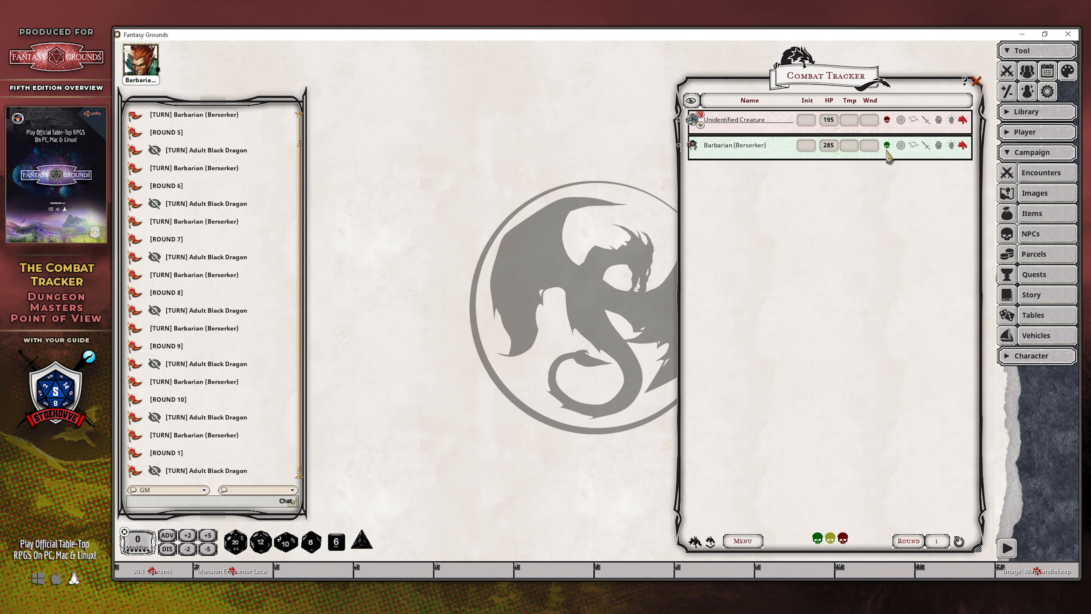
# Step: Show the target sections of the Barbarian and the unidentified creature, and give the active turn to the creature
pyautogui.click(901, 146)
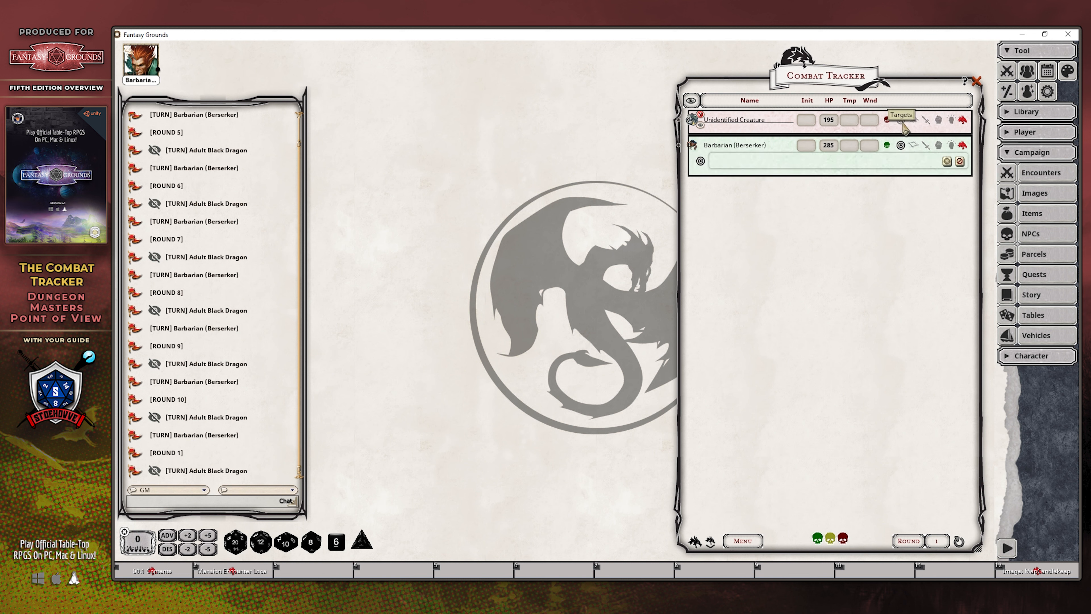
pyautogui.click(901, 120)
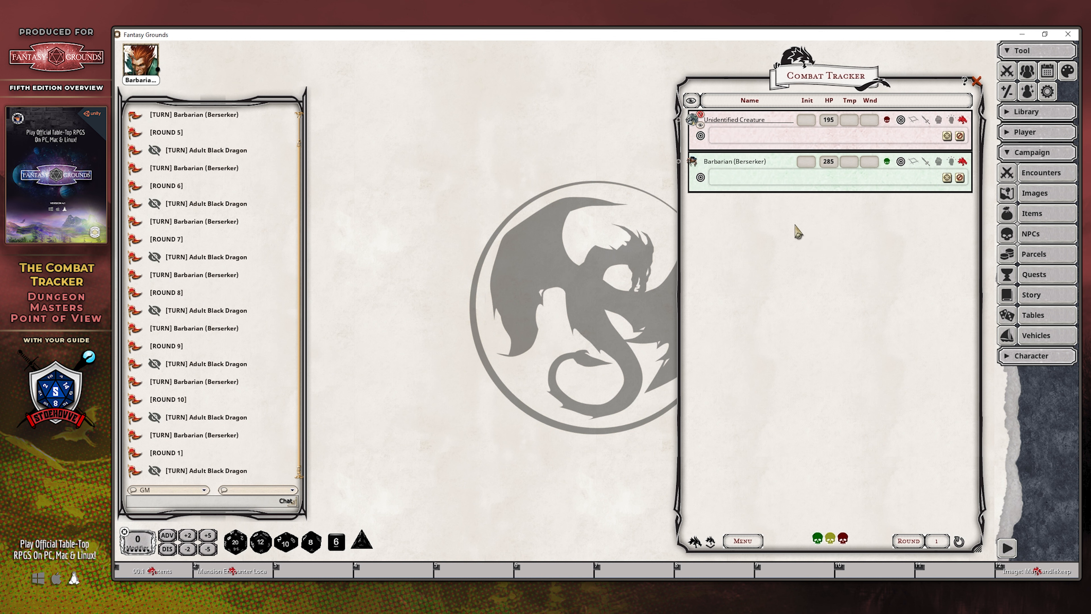
pyautogui.click(691, 123)
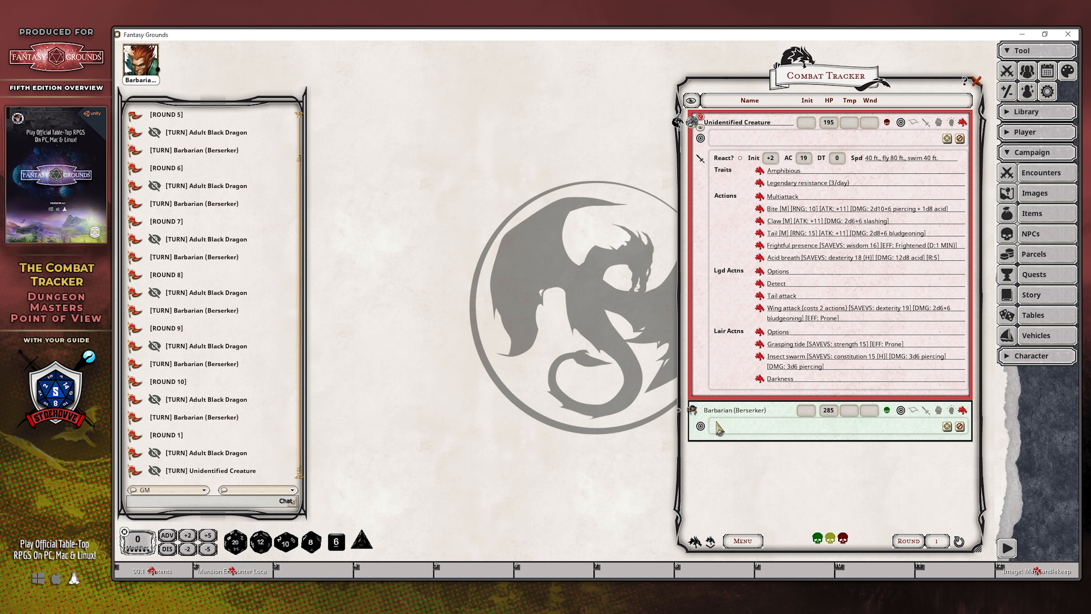
# Step: Set the Barbarian as the unidentified creature's target and clear the creature's targets again
pyautogui.press('ctrl')
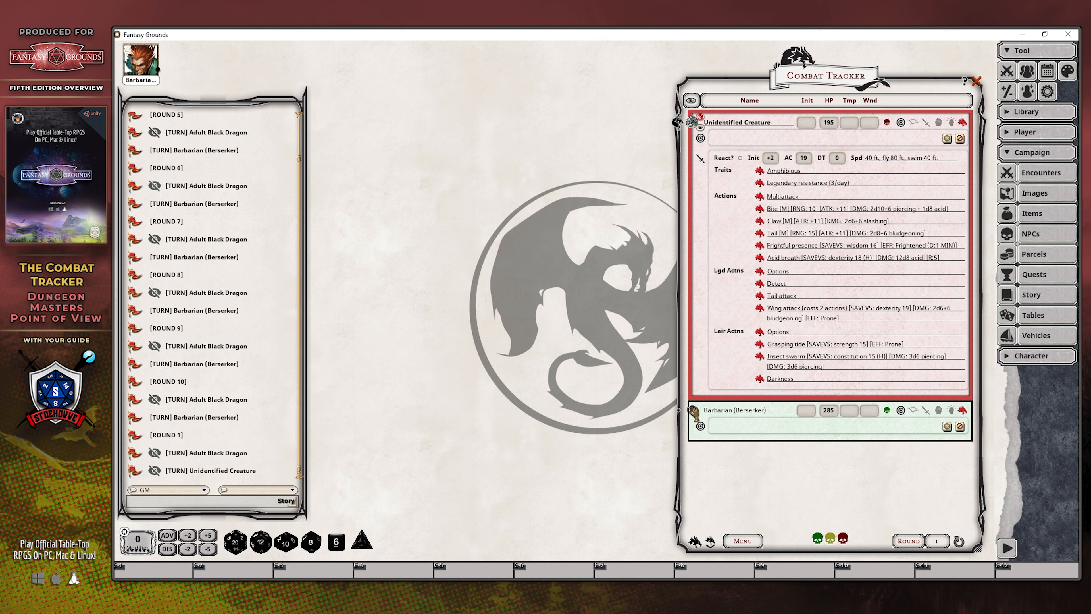
pyautogui.keyDown('ctrl'); pyautogui.click(693, 412); pyautogui.keyUp('ctrl')
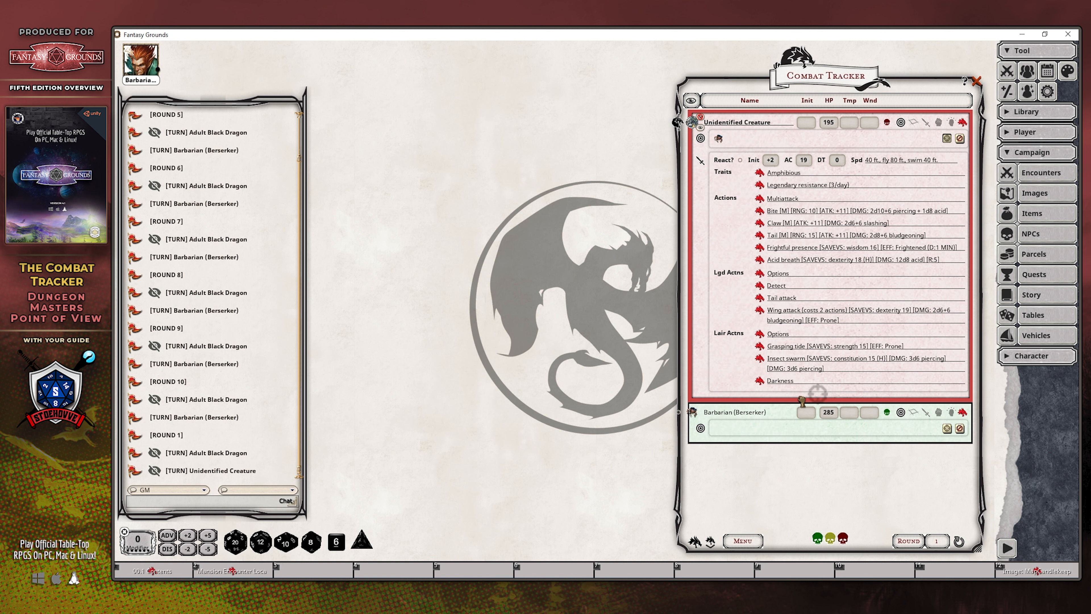
pyautogui.click(959, 139)
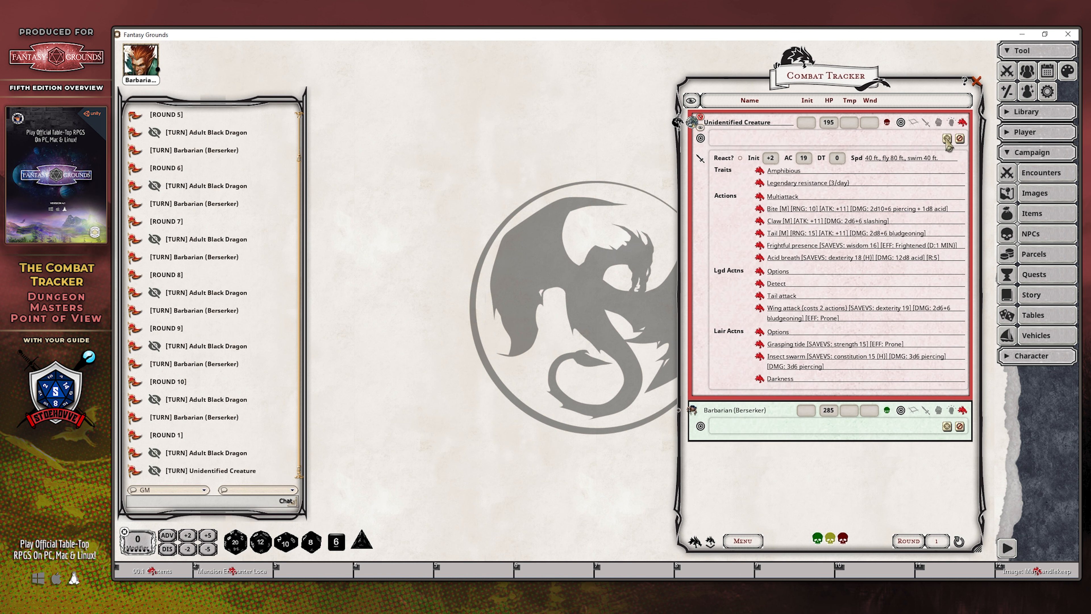
# Step: Assign the Barbarian to the unidentified creature's target list, and collapse, expand and collapse the creature's target section
pyautogui.moveTo(722, 414); pyautogui.dragTo(718, 137)
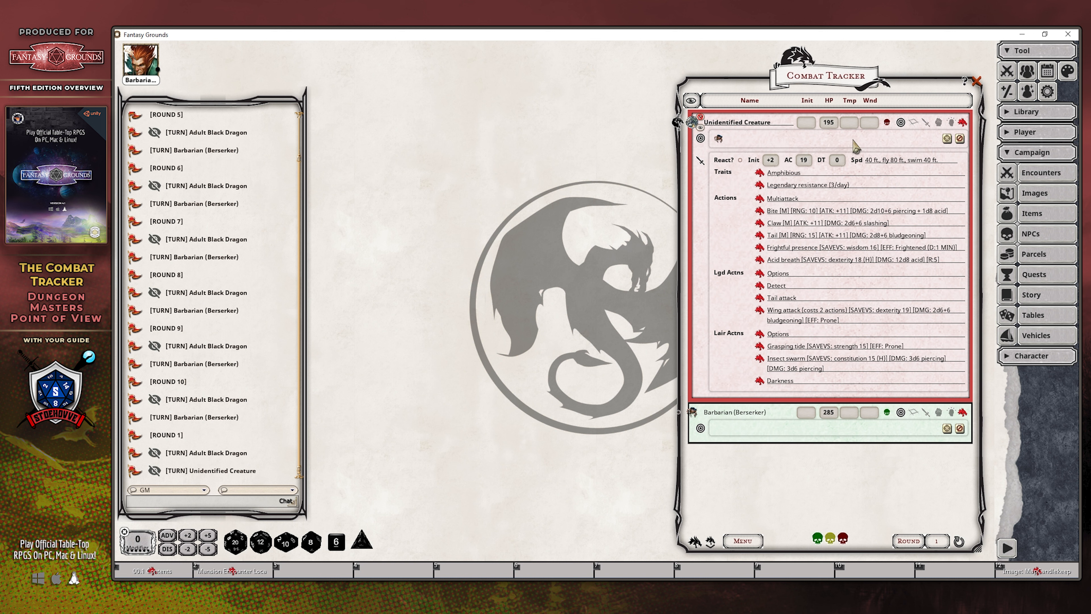
pyautogui.click(901, 124)
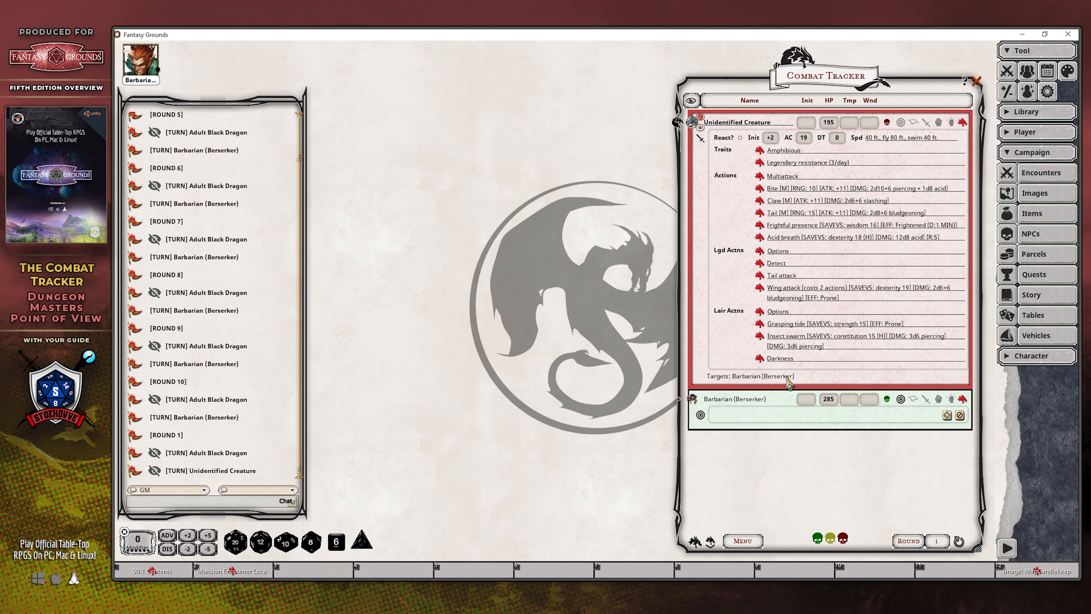
pyautogui.click(900, 123)
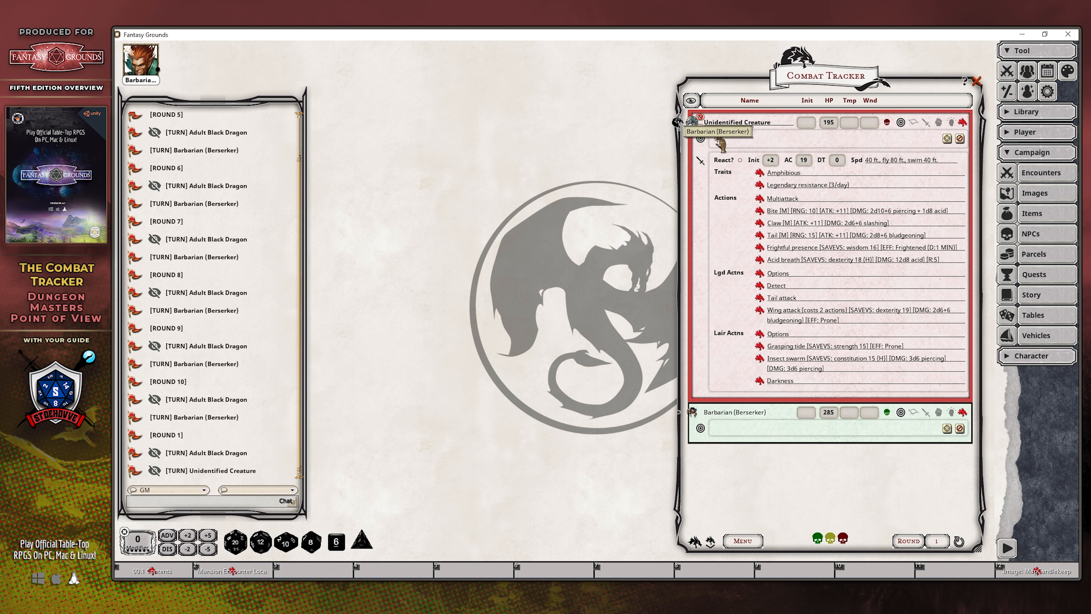
pyautogui.click(901, 123)
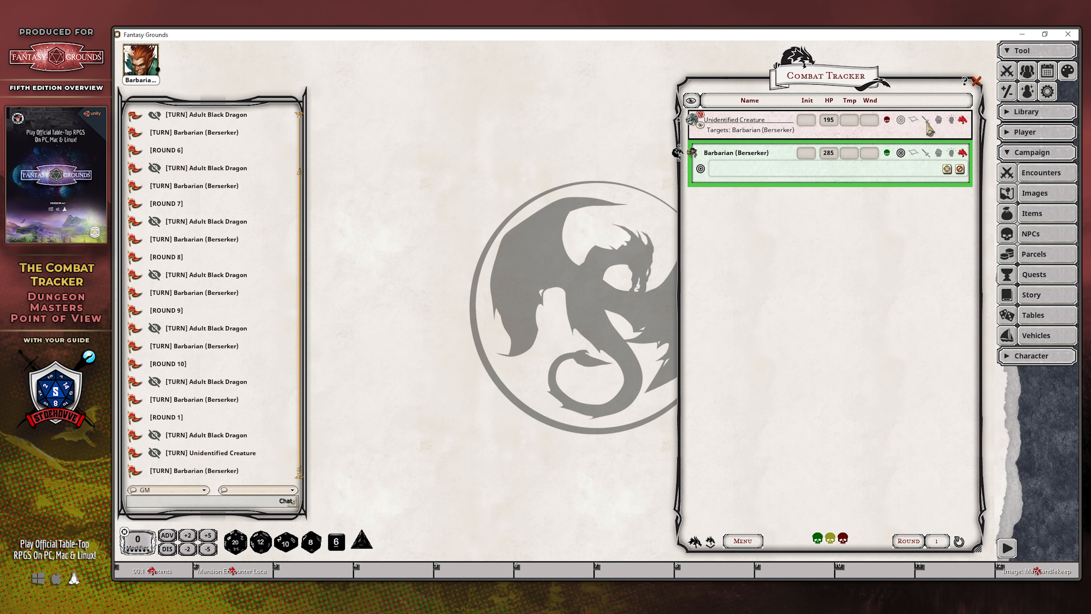
# Step: Expand the unidentified creature's target section and clear all of its targets
pyautogui.click(901, 120)
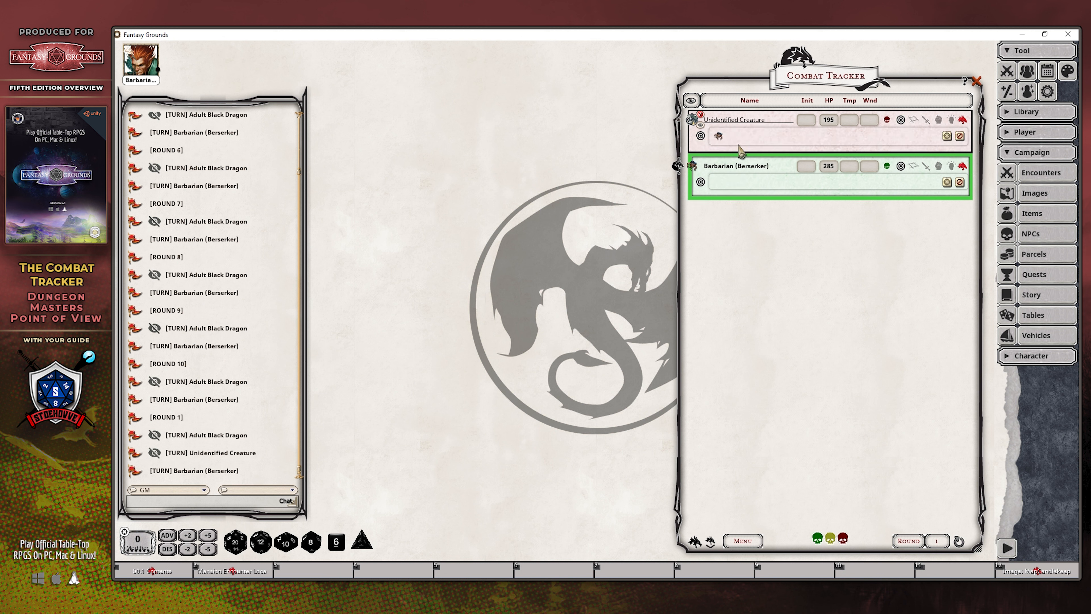
pyautogui.click(901, 120)
pyautogui.click(901, 120)
pyautogui.click(960, 136)
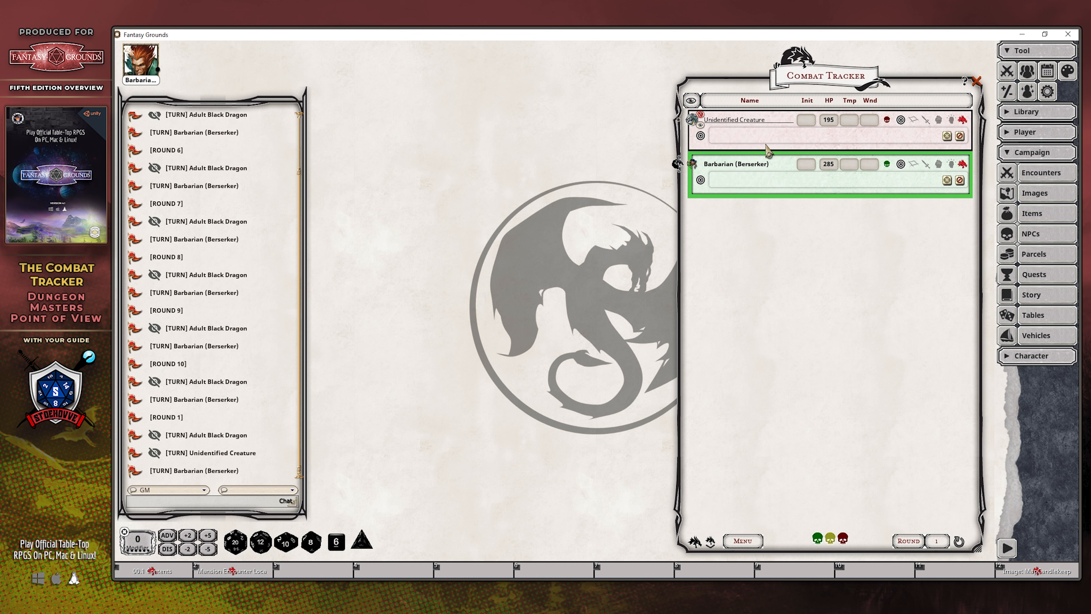
# Step: Make the Barbarian the unidentified creature's target again and give the creature the active turn
pyautogui.moveTo(765, 144); pyautogui.dragTo(747, 154)
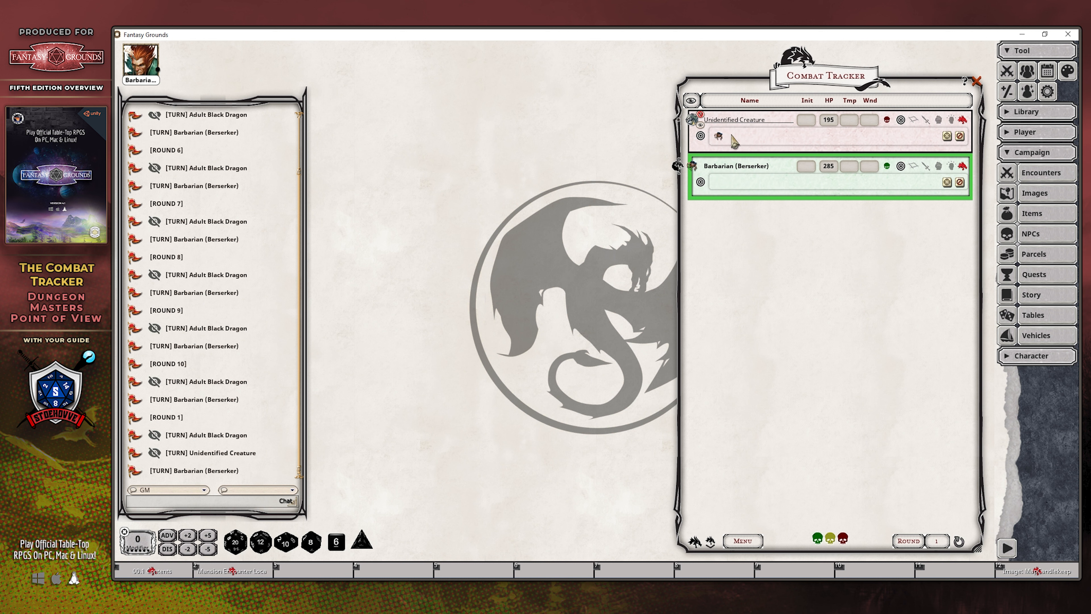
pyautogui.click(686, 125)
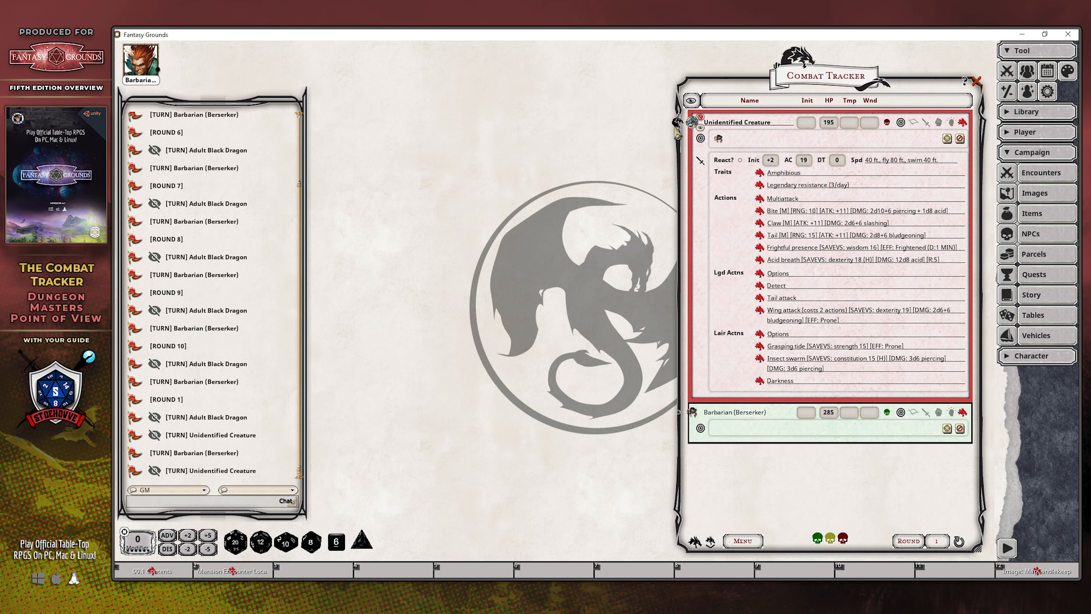
pyautogui.moveTo(721, 141); pyautogui.dragTo(721, 141)
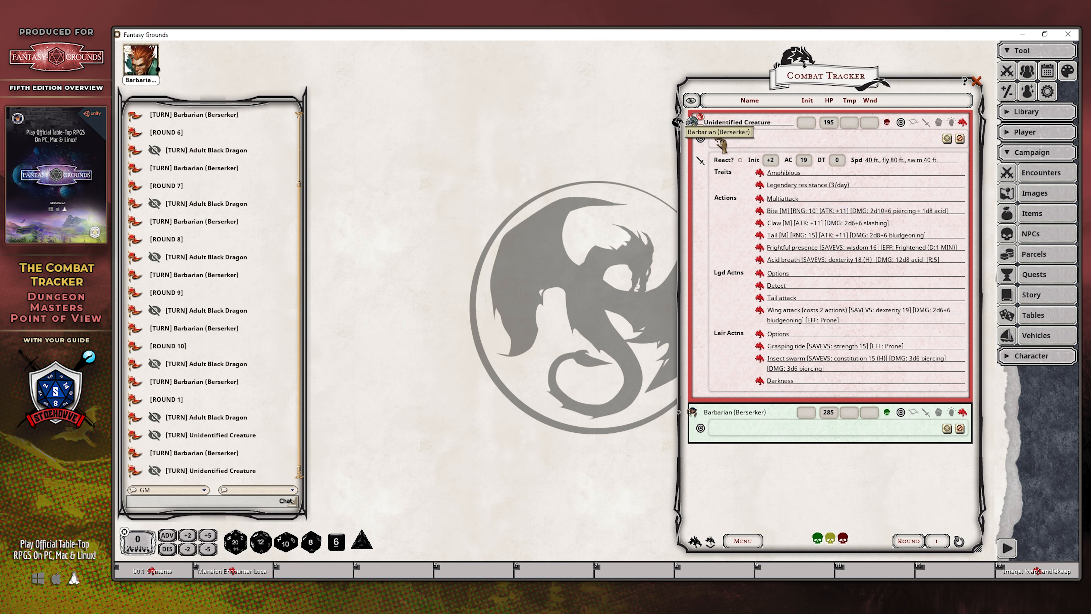
pyautogui.moveTo(721, 146); pyautogui.dragTo(720, 141)
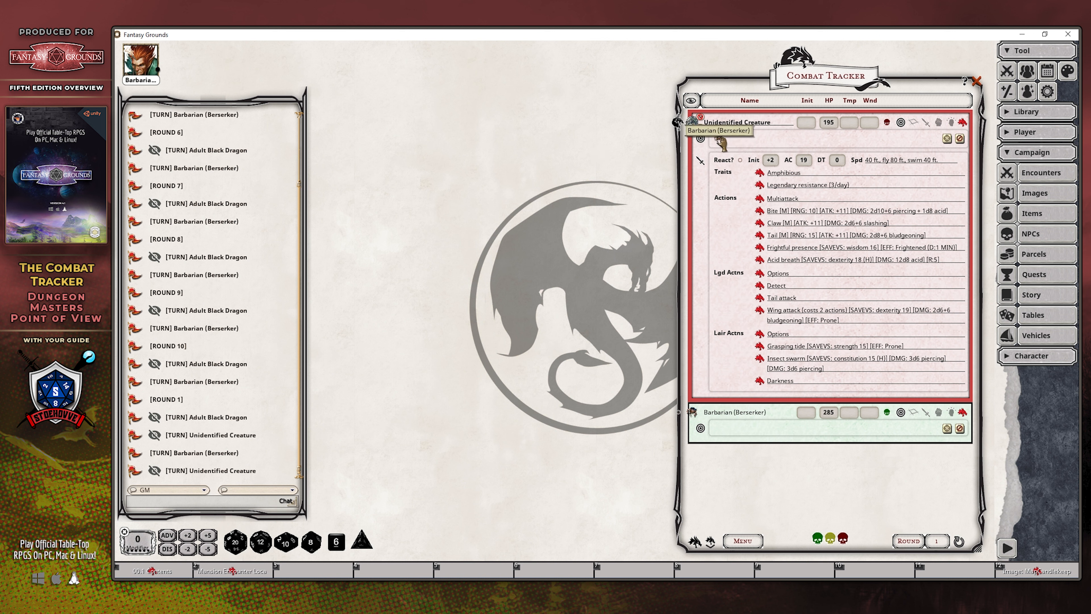
pyautogui.moveTo(720, 139); pyautogui.dragTo(720, 139)
# Step: Roll the unidentified creature's Bite attack twice and its Acid breath Dexterity save against the targeted Barbarian
pyautogui.doubleClick(839, 211)
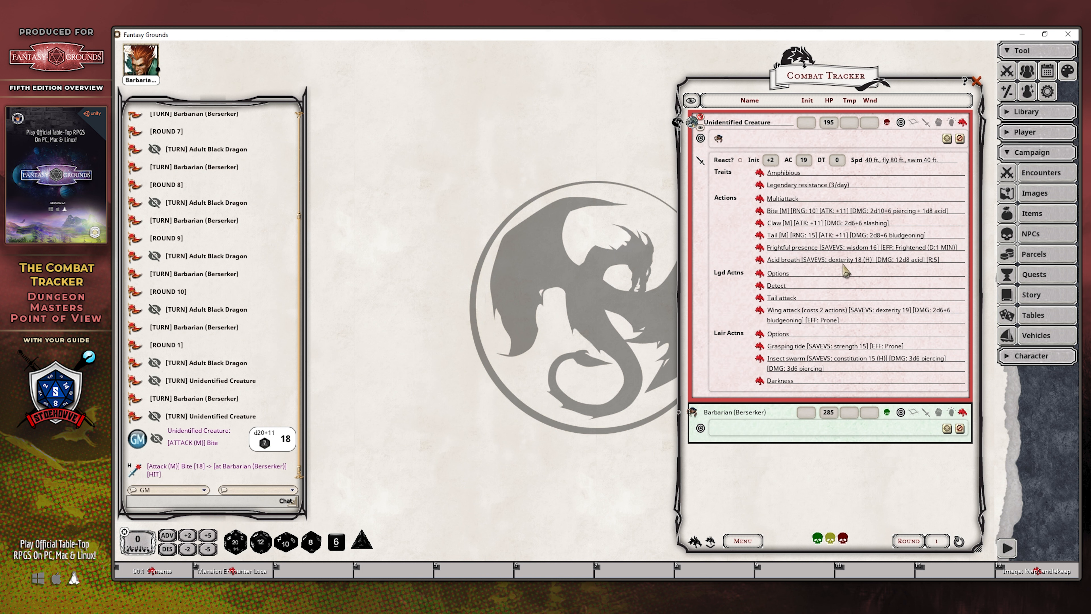
pyautogui.moveTo(840, 212); pyautogui.dragTo(219, 292)
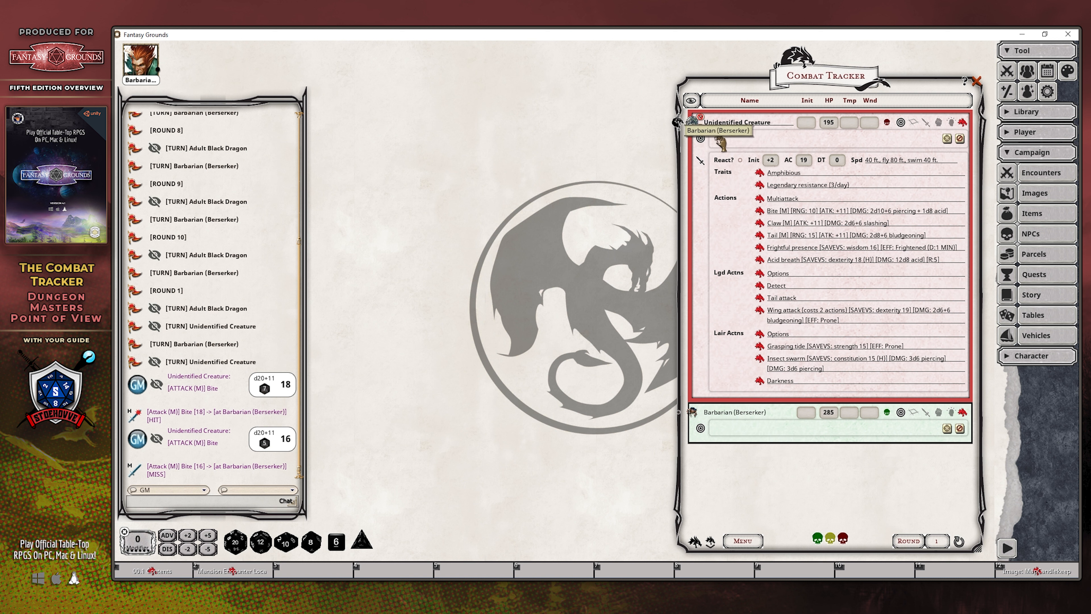
pyautogui.moveTo(842, 259); pyautogui.dragTo(733, 446)
pyautogui.moveTo(877, 260); pyautogui.dragTo(877, 261)
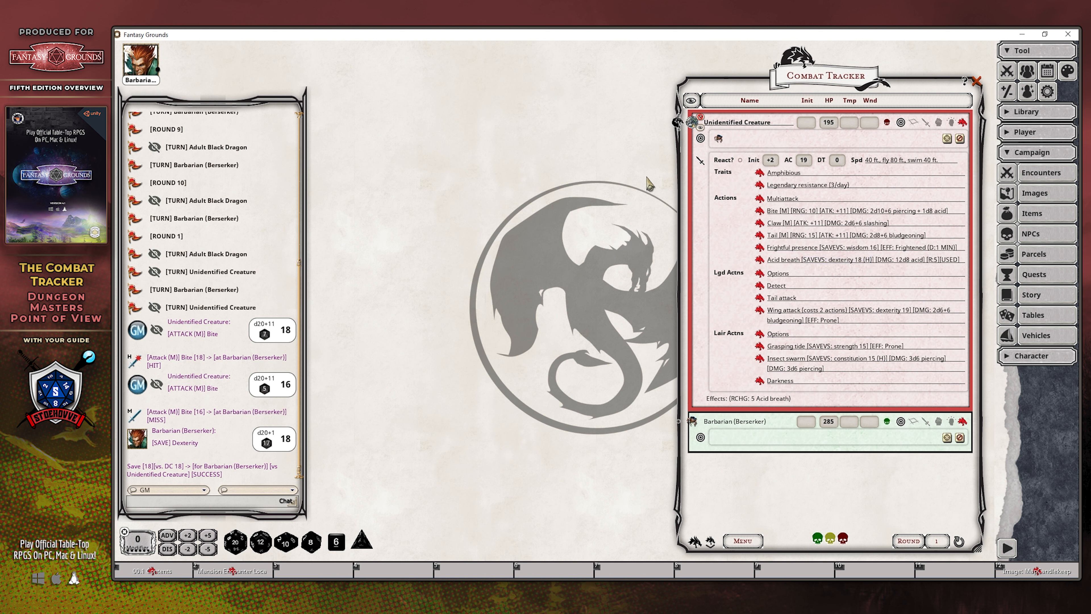
# Step: Check the Acid Breath description in the Adult Black Dragon's record, close the record and roll the Acid breath damage against the Barbarian
pyautogui.click(964, 124)
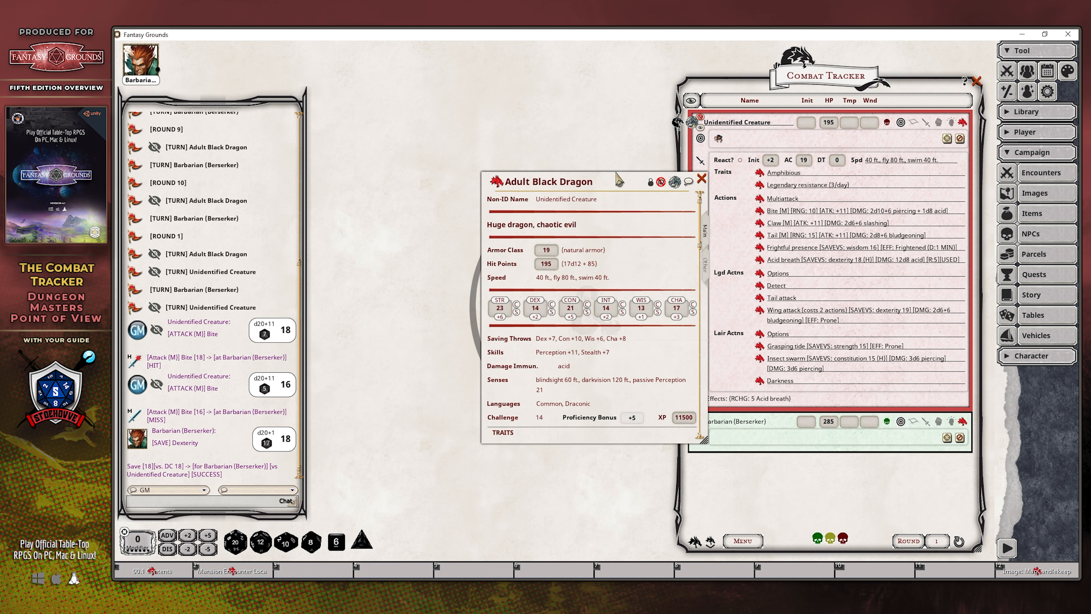
pyautogui.moveTo(601, 172); pyautogui.dragTo(552, 127)
pyautogui.moveTo(637, 168); pyautogui.dragTo(643, 269)
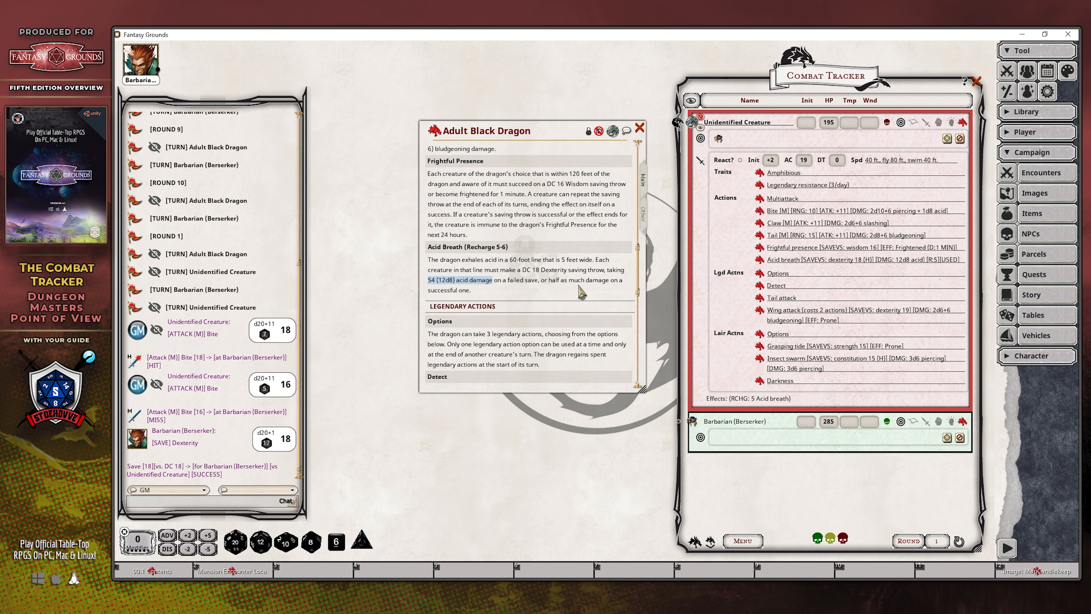
pyautogui.click(640, 127)
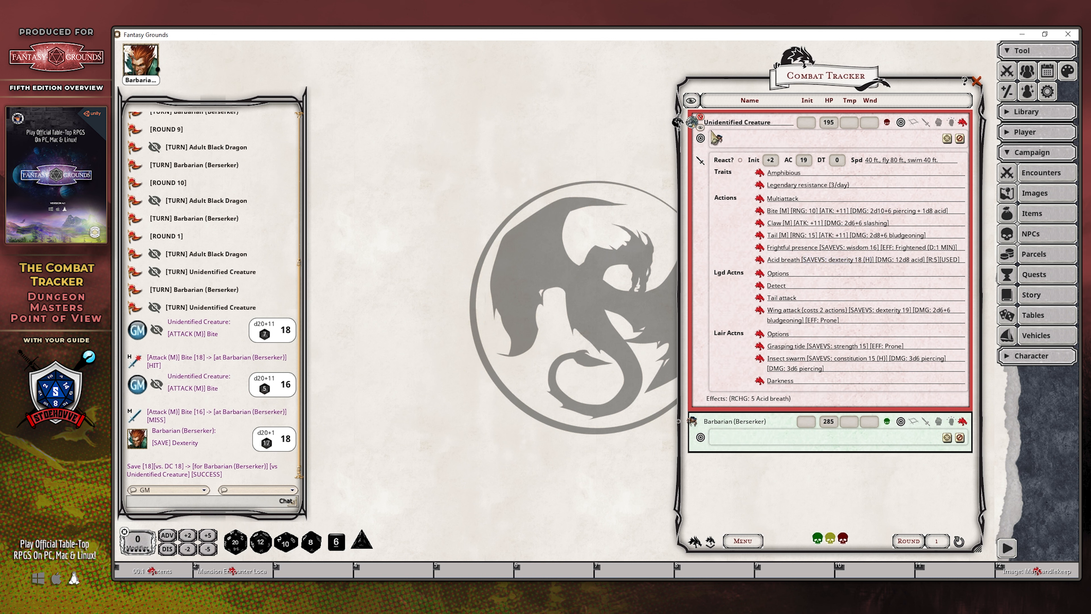
pyautogui.doubleClick(902, 260)
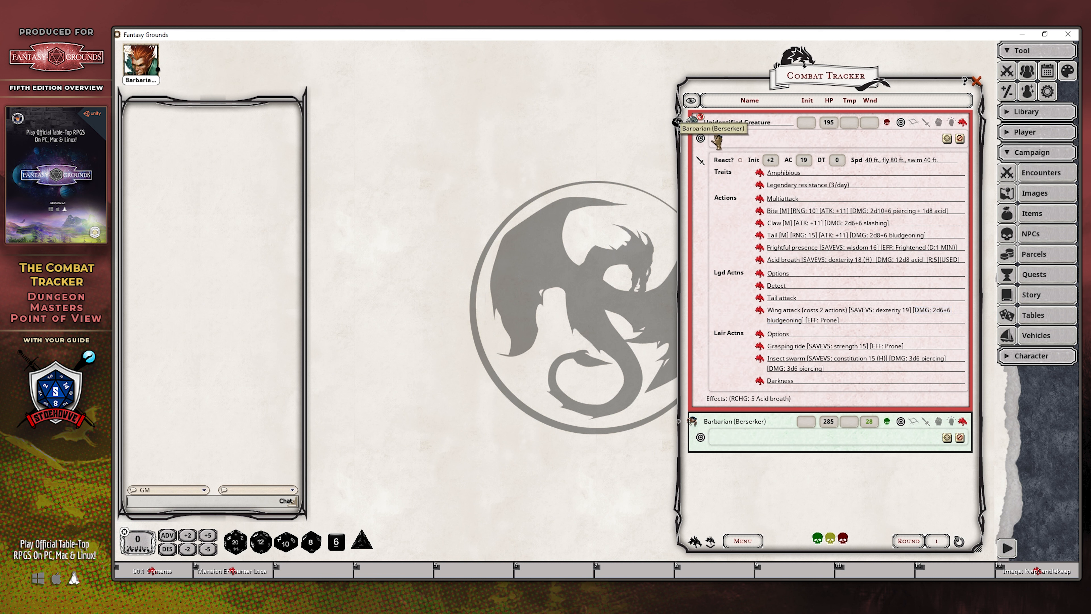
# Step: Roll the Wing attack's Dexterity save against the Barbarian twice and clear the unidentified creature's targets
pyautogui.moveTo(891, 312); pyautogui.dragTo(769, 432)
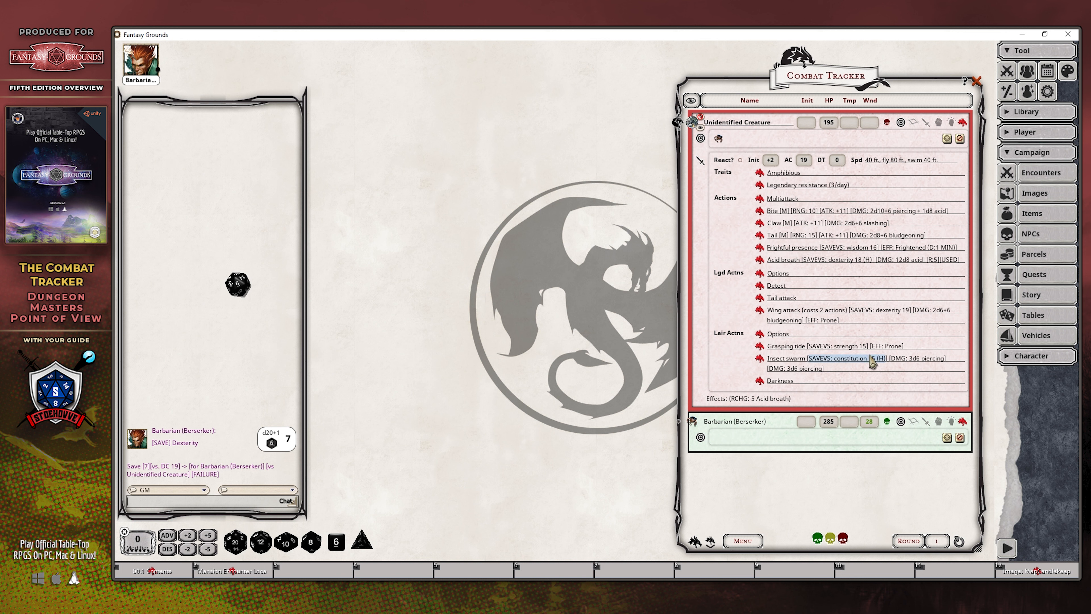
pyautogui.moveTo(883, 310); pyautogui.dragTo(776, 442)
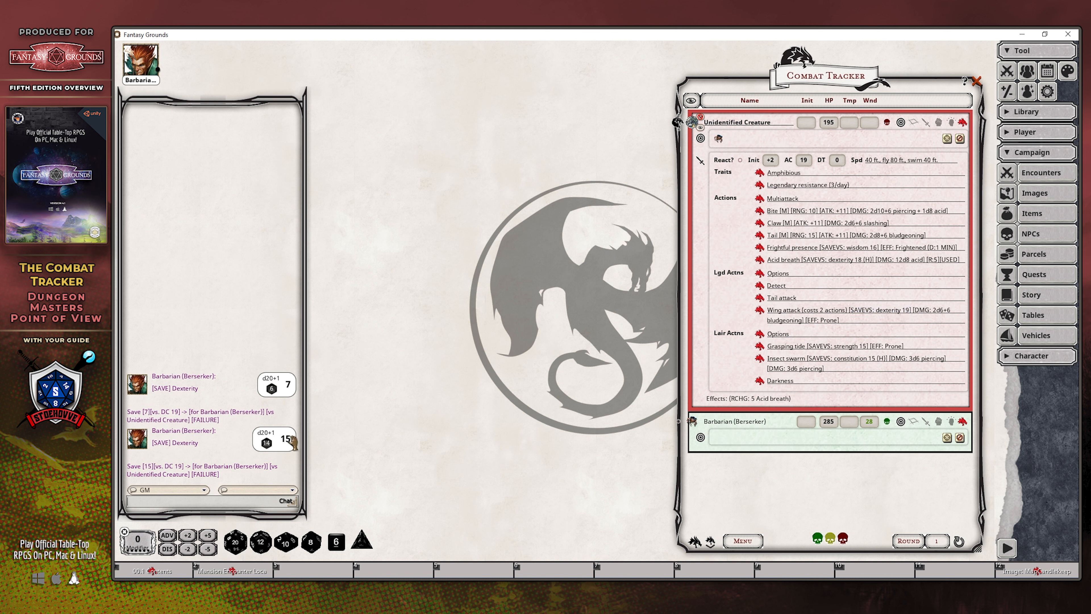
pyautogui.click(960, 140)
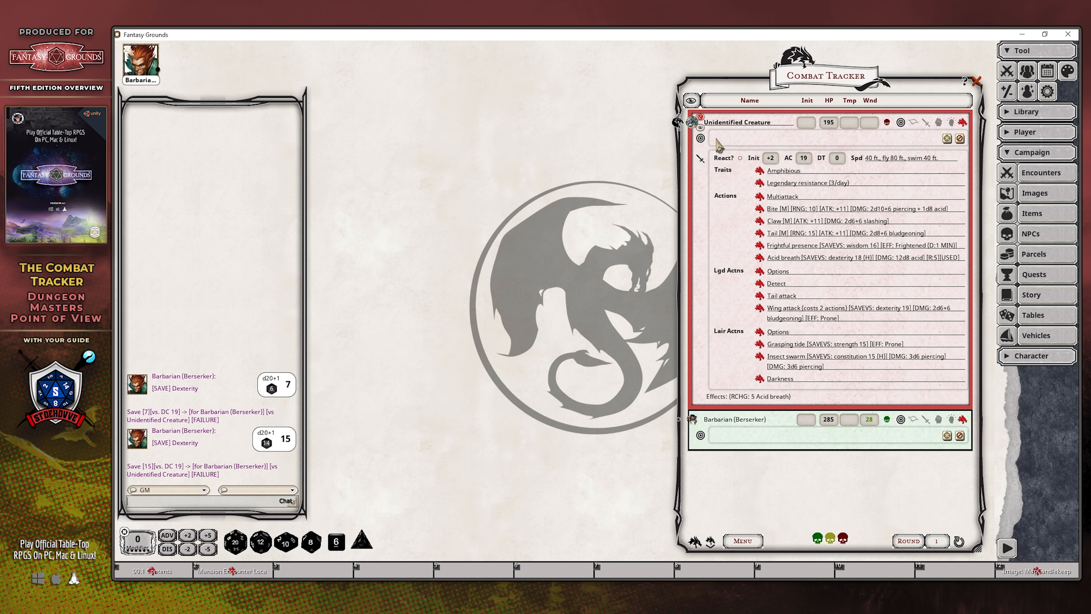
pyautogui.moveTo(940, 307); pyautogui.dragTo(753, 441)
# Step: Try the unidentified creature as its own target and as the Barbarian's target, removing each one again
pyautogui.press('ctrl')
pyautogui.press('ctrl')
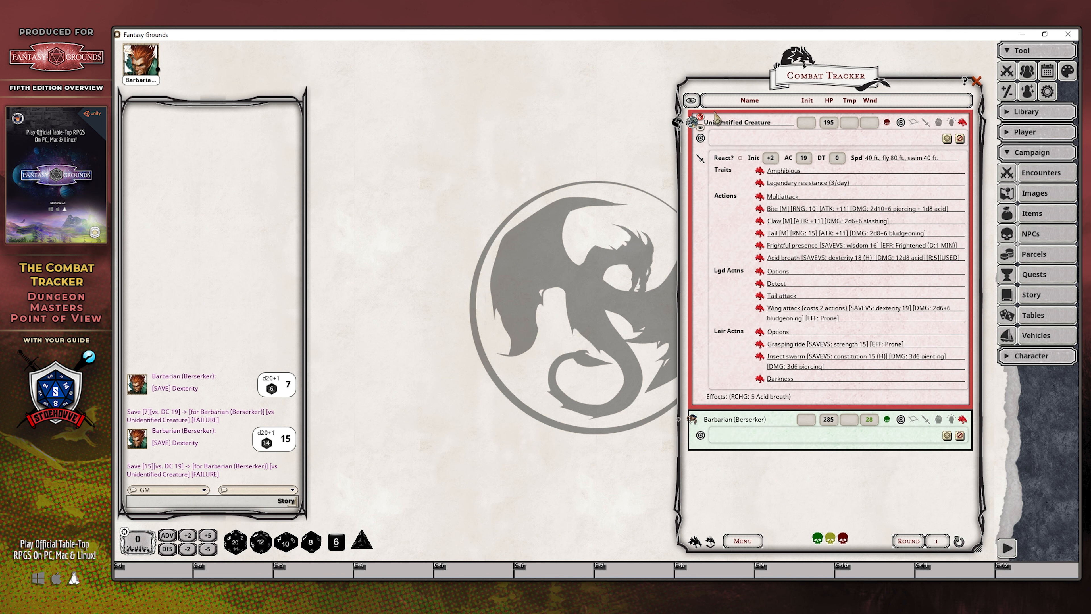
pyautogui.keyDown('ctrl'); pyautogui.click(693, 122); pyautogui.keyUp('ctrl')
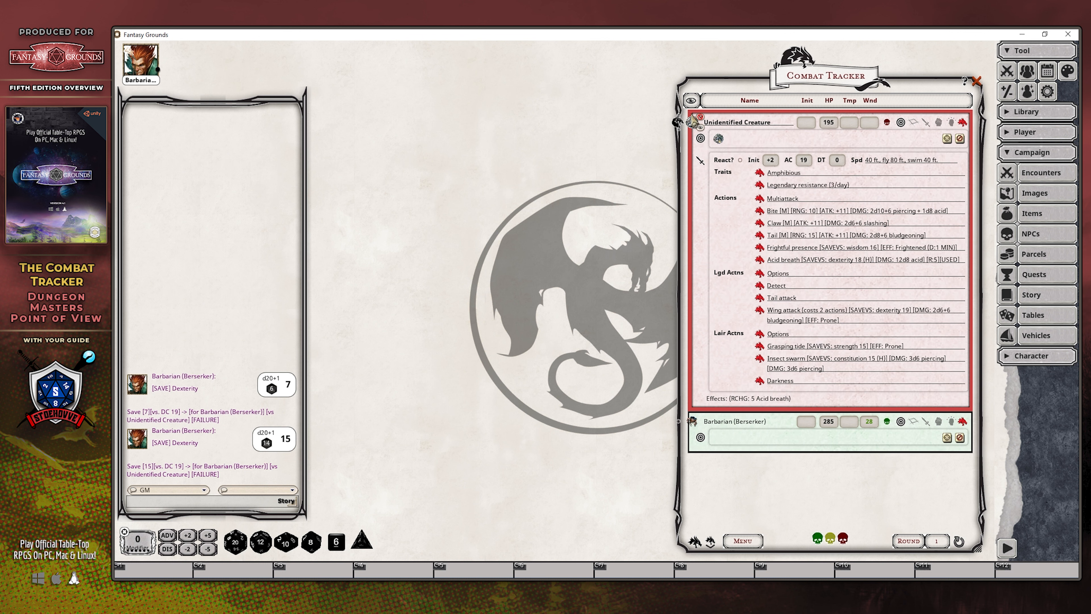
pyautogui.keyDown('ctrl'); pyautogui.click(692, 124); pyautogui.keyUp('ctrl')
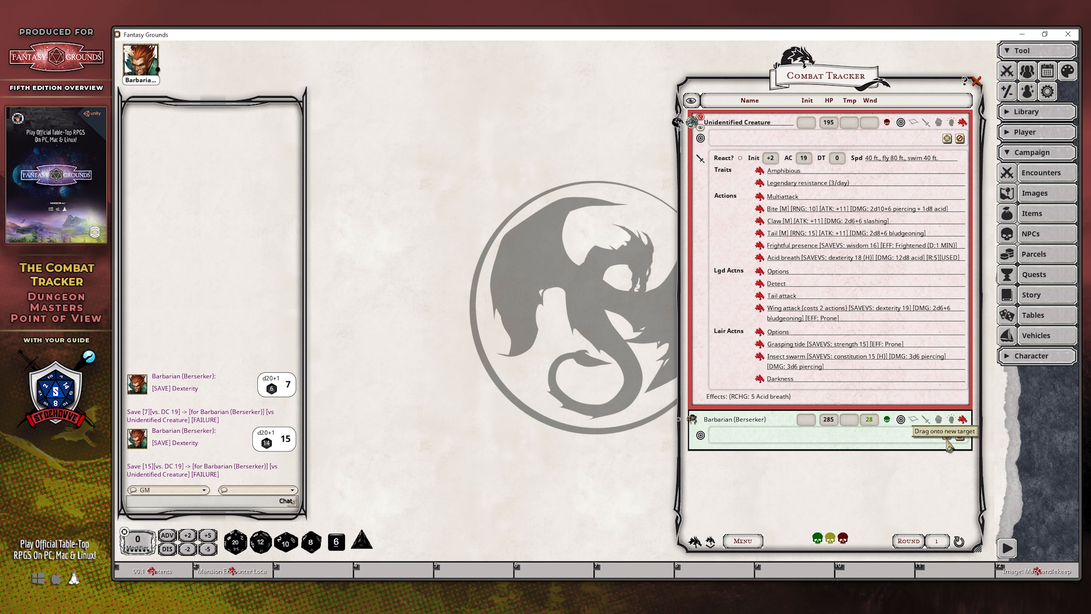
pyautogui.moveTo(740, 153); pyautogui.dragTo(739, 155)
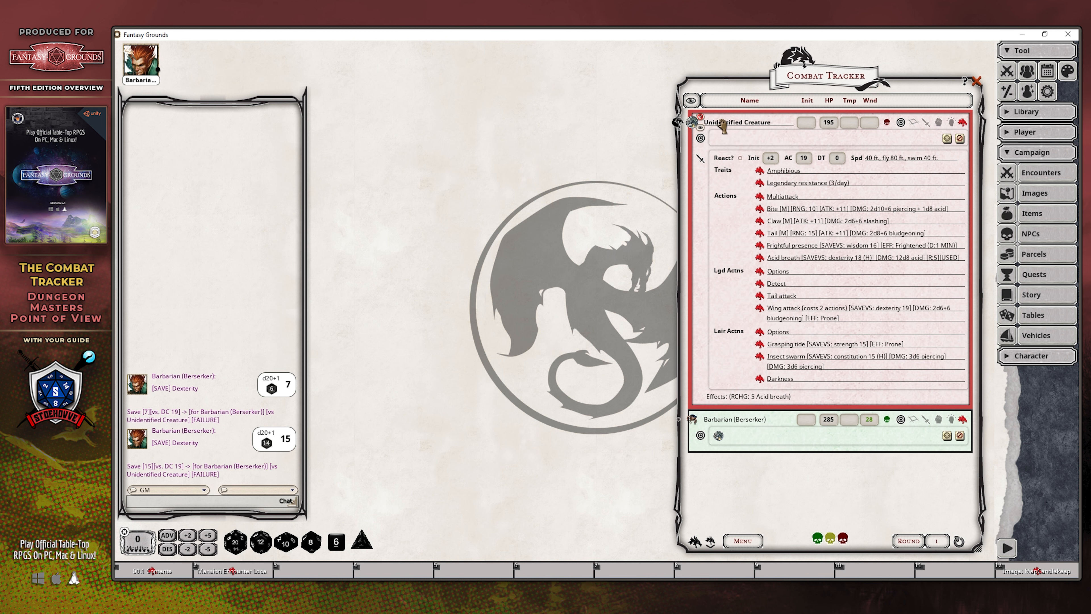
pyautogui.click(960, 436)
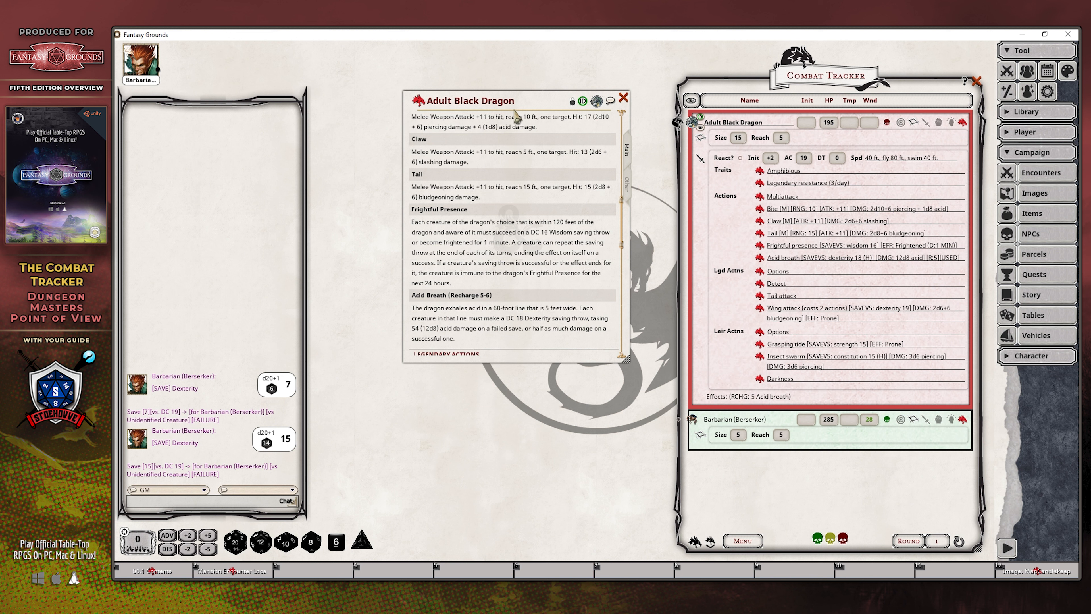
# Step: Hide the size and reach sections of the Barbarian and the Adult Black Dragon, and close the dragon's record
pyautogui.moveTo(584, 116); pyautogui.dragTo(522, 126)
pyautogui.moveTo(581, 151); pyautogui.dragTo(493, 164)
pyautogui.click(913, 419)
pyautogui.click(915, 122)
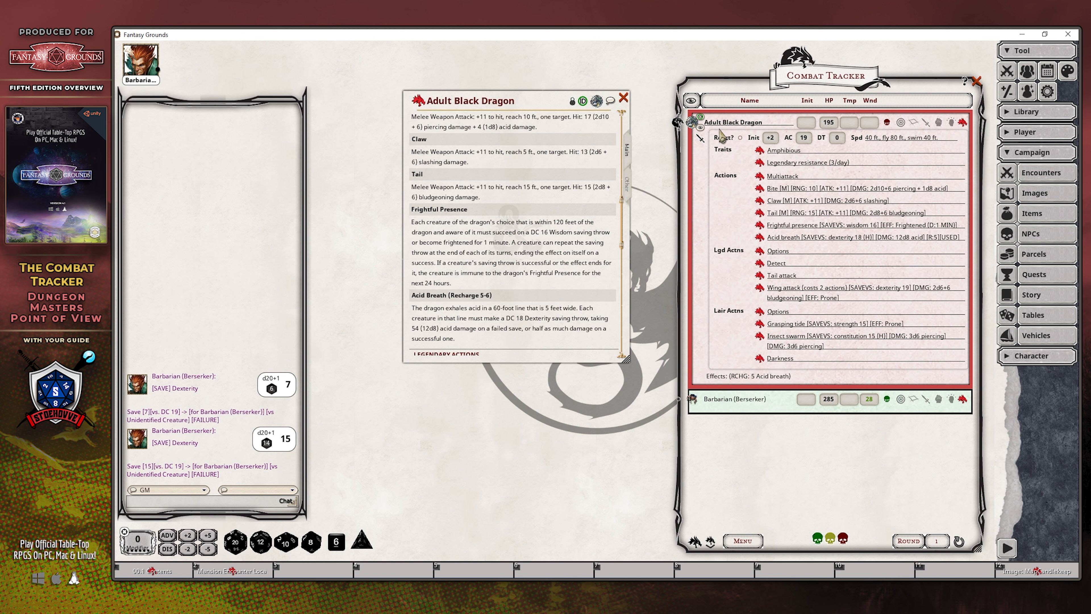
pyautogui.click(623, 98)
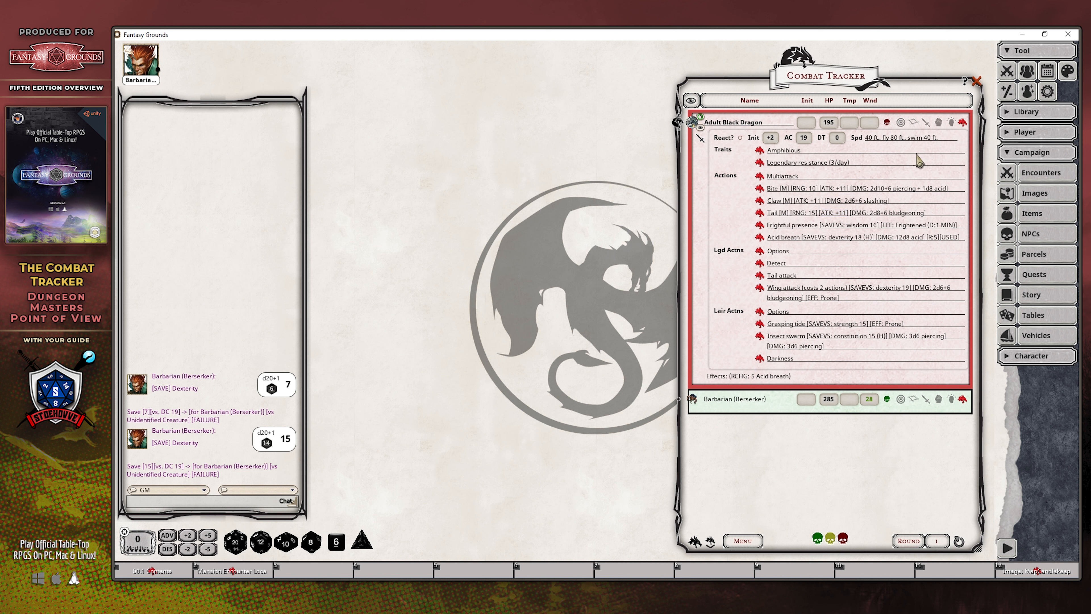
# Step: Show the combat sections with reaction, initiative, AC and speed for the Adult Black Dragon and the Barbarian
pyautogui.click(927, 122)
pyautogui.click(926, 400)
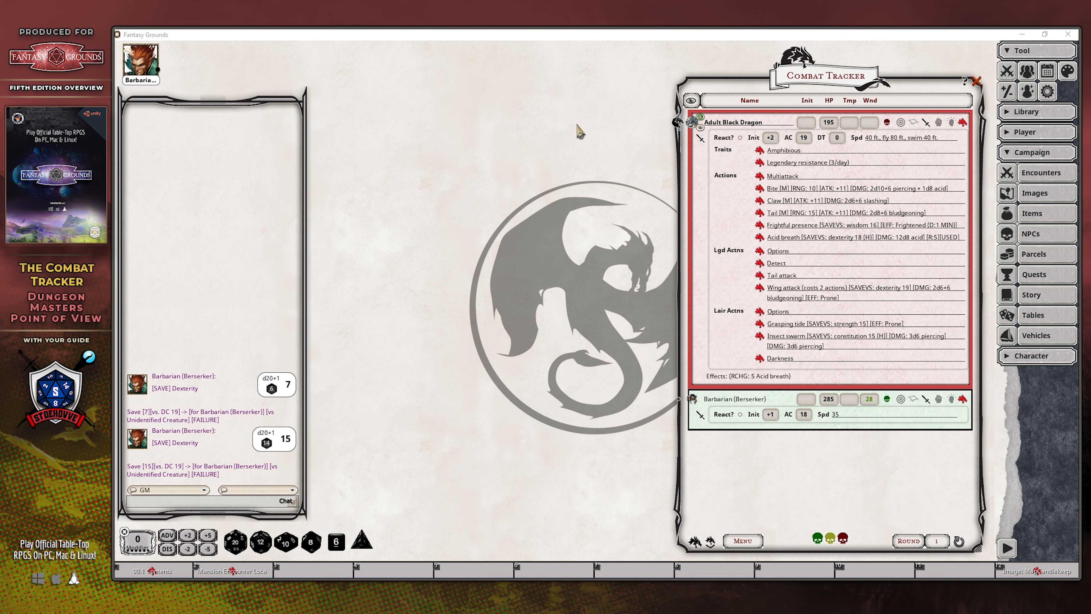
pyautogui.click(577, 124)
# Step: Open the Adult Black Dragon's Multiattack description, read it and close it
pyautogui.click(757, 175)
pyautogui.moveTo(607, 246); pyautogui.dragTo(603, 190)
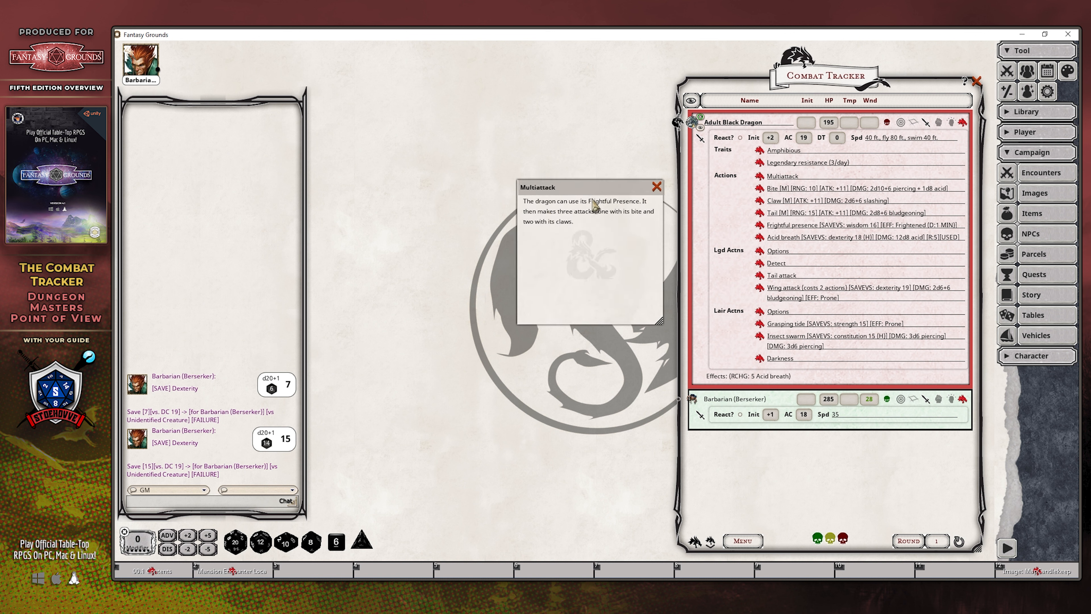
pyautogui.click(656, 186)
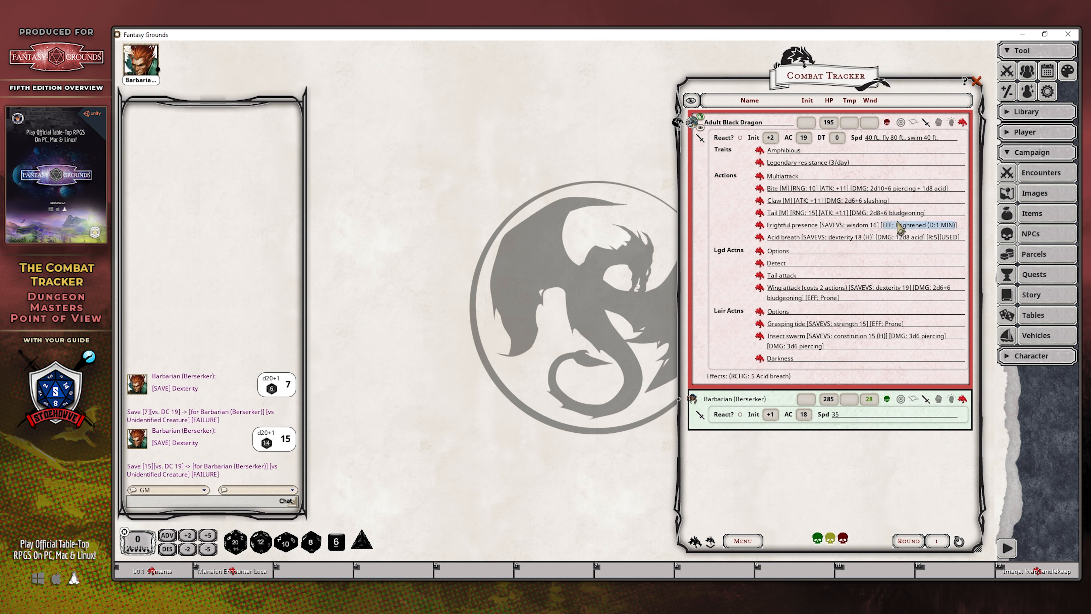
# Step: Roll the Adult Black Dragon's Tail attack against the Barbarian and set the Barbarian as the dragon's target
pyautogui.moveTo(829, 213); pyautogui.dragTo(726, 416)
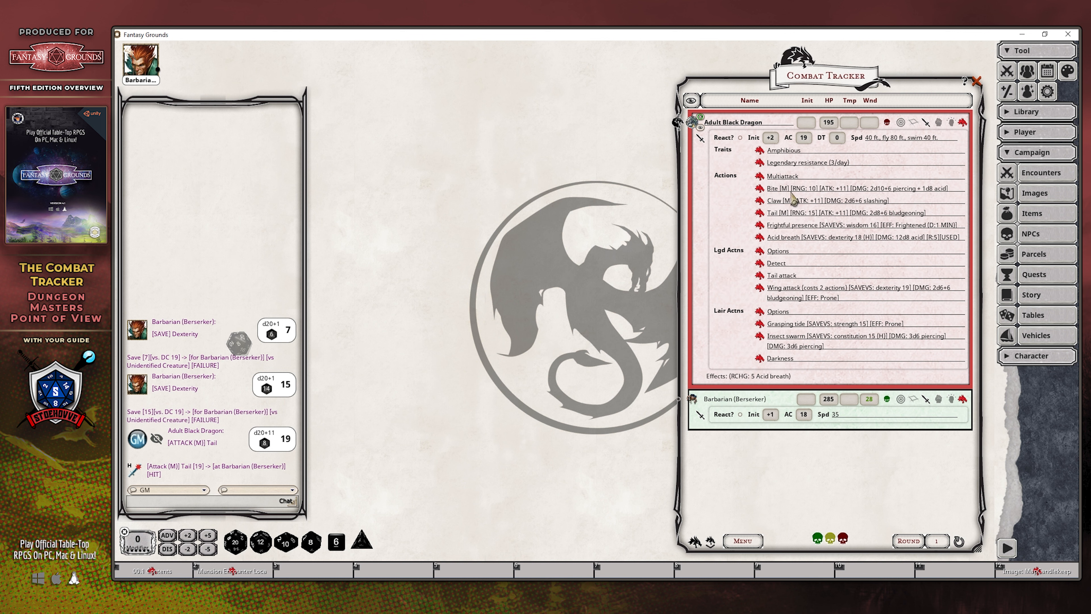
pyautogui.press('ctrl')
pyautogui.keyDown('ctrl'); pyautogui.click(705, 398); pyautogui.keyUp('ctrl')
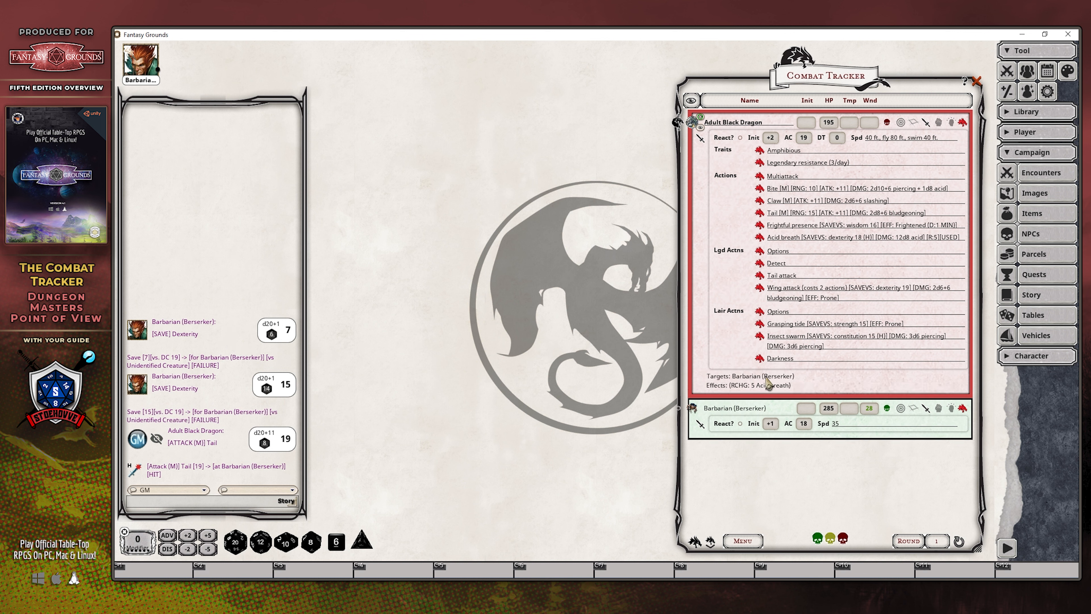
# Step: Roll the Adult Black Dragon's Tail attack against the Barbarian, and open and close its Multiattack description
pyautogui.moveTo(849, 217); pyautogui.dragTo(217, 200)
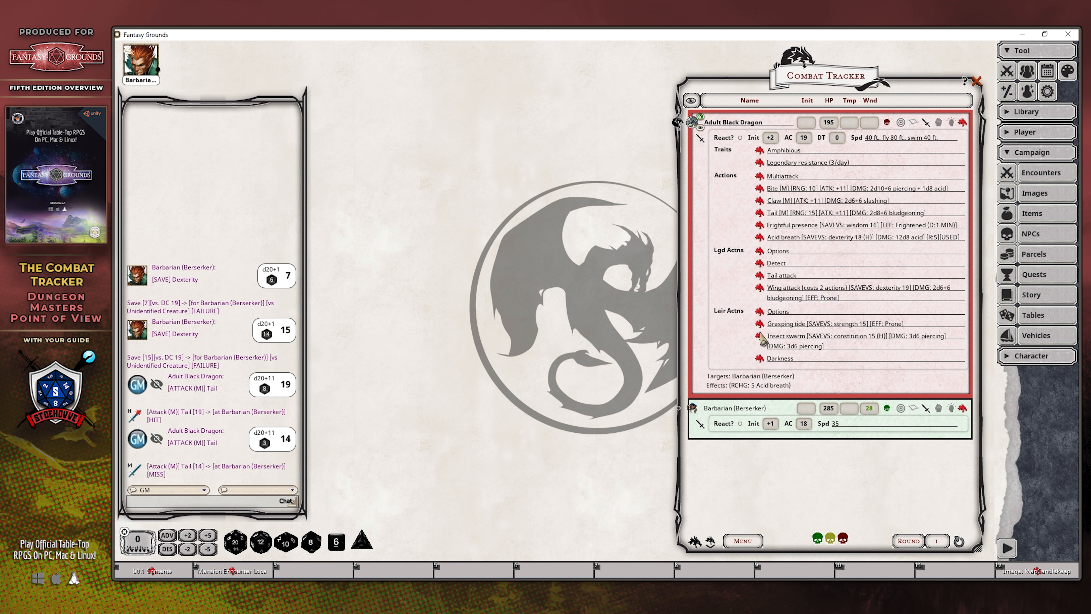
pyautogui.hotkey('alt', 'Tab')
pyautogui.click(759, 176)
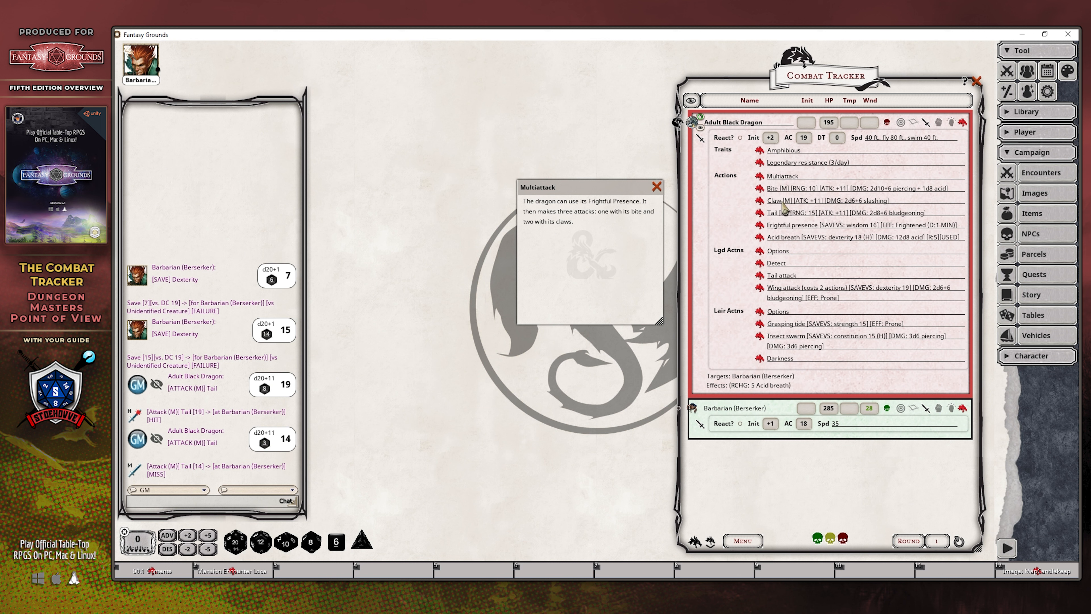
pyautogui.click(656, 186)
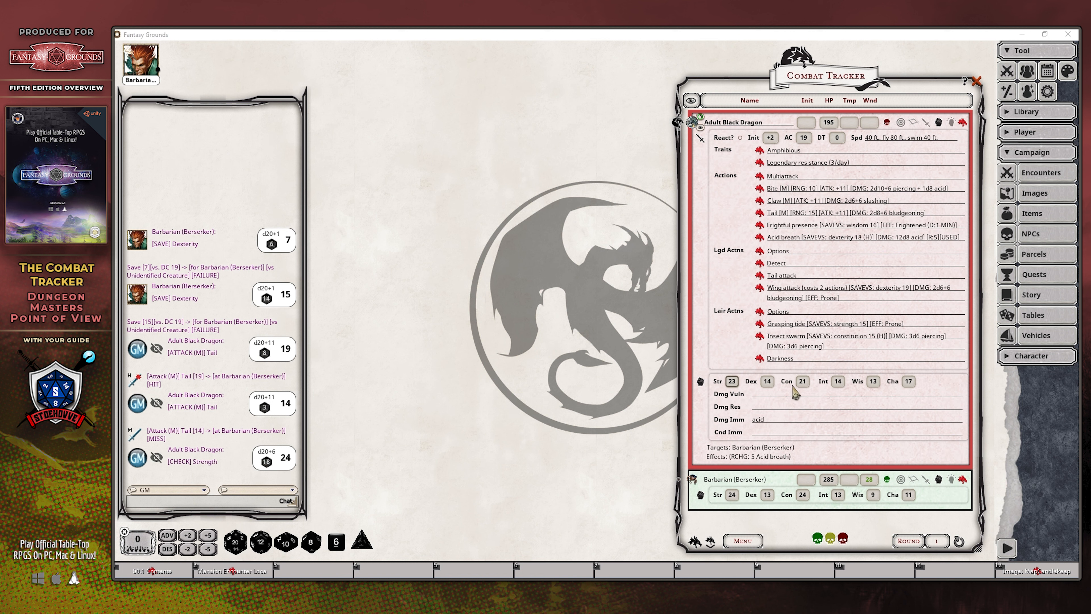
# Step: Review the Adult Black Dragon's ability scores and damage vulnerability and resistance fields, and read through its full record
pyautogui.click(769, 382)
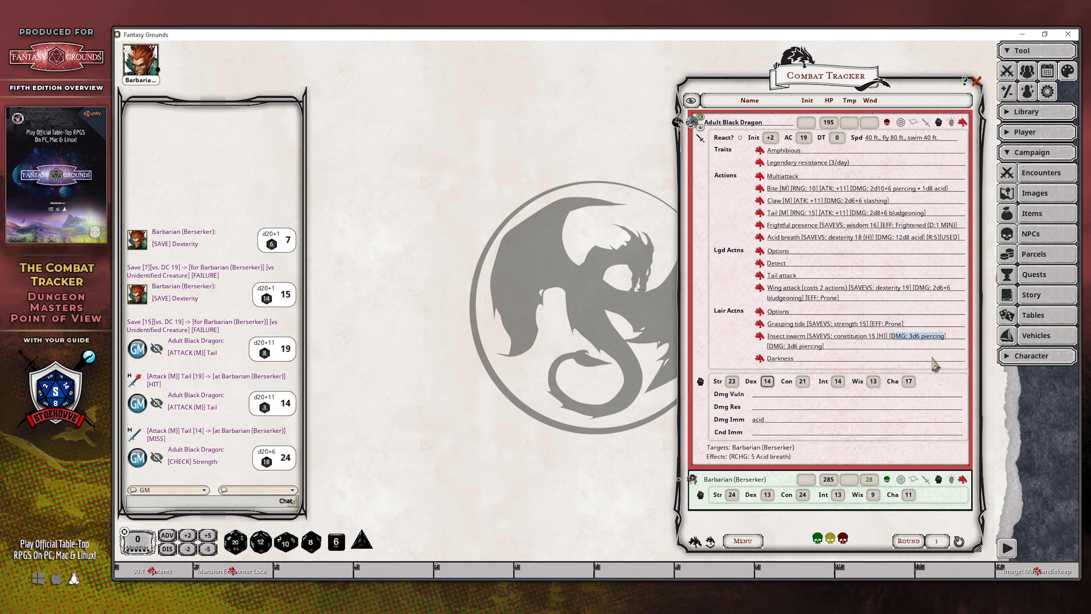
pyautogui.click(761, 395)
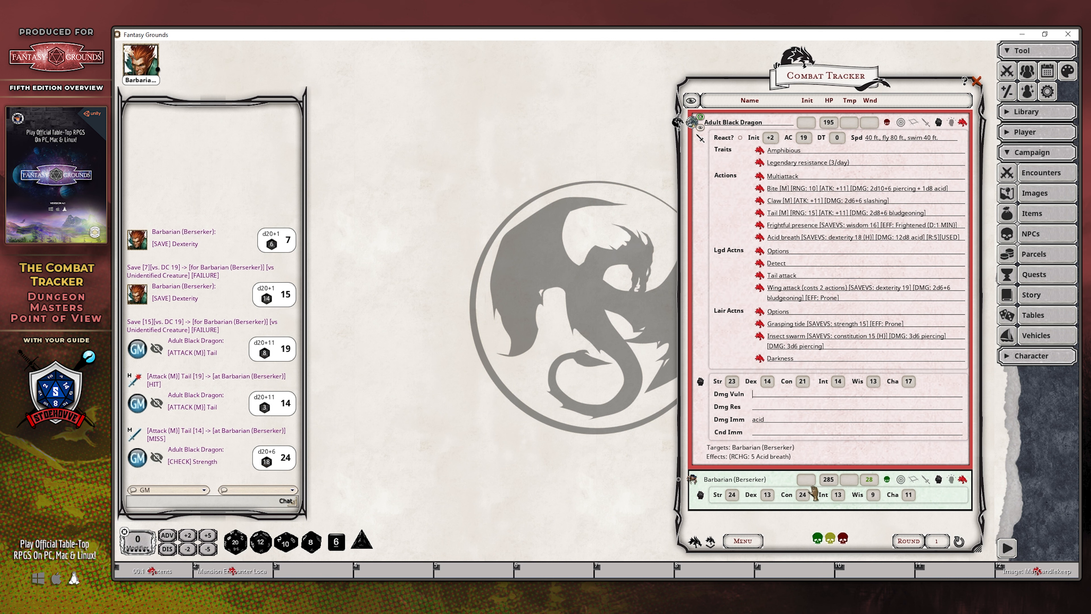
pyautogui.click(763, 405)
pyautogui.moveTo(806, 298); pyautogui.dragTo(833, 295)
pyautogui.click(962, 123)
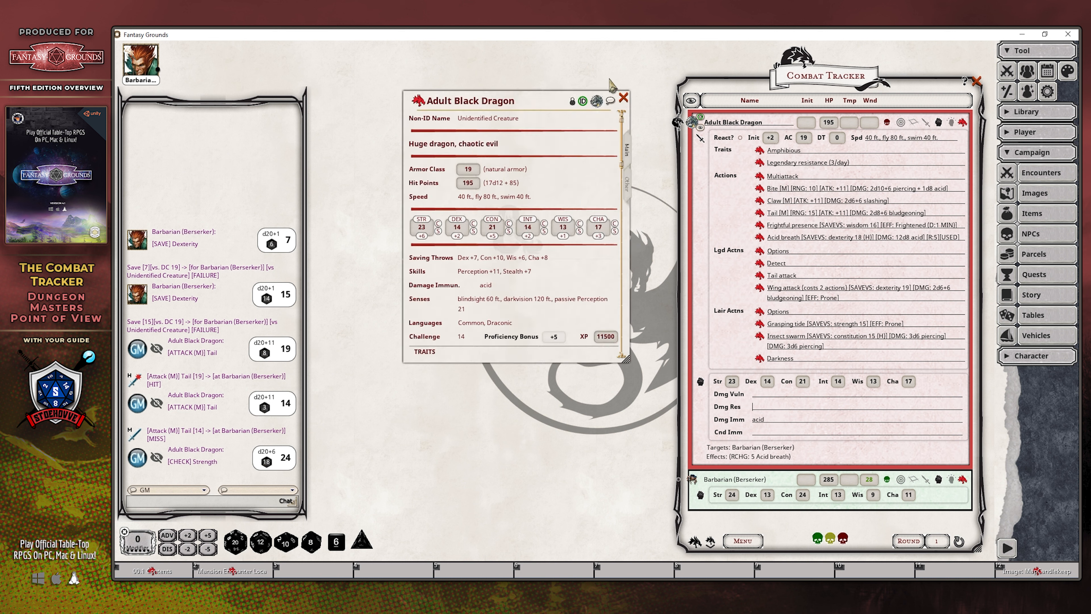
pyautogui.scroll(-2, 484, 296)
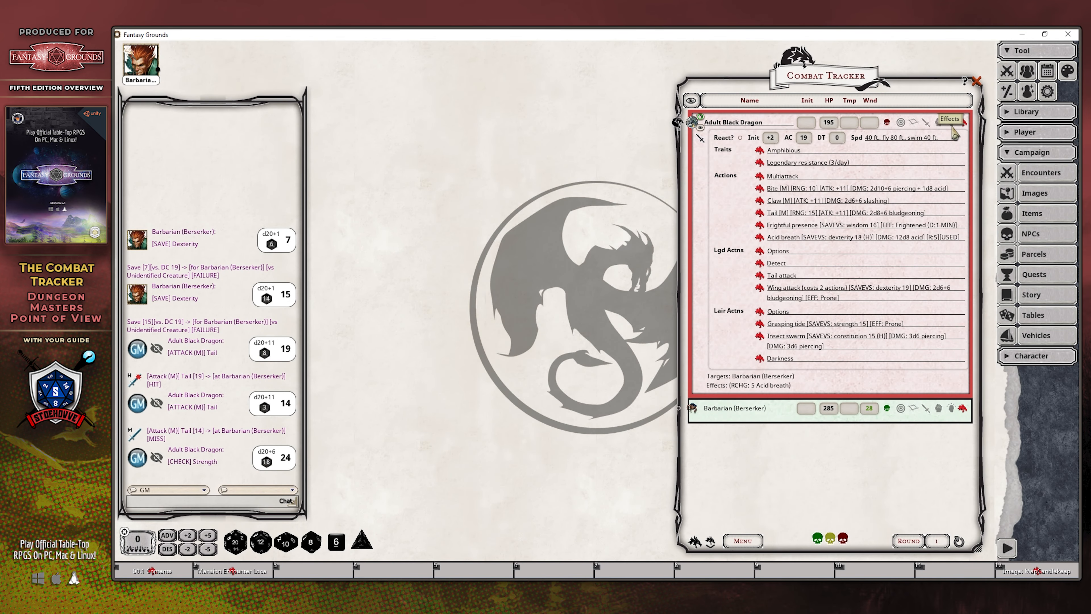
# Step: Show the Adult Black Dragon's effects section, hiding it once and expanding it again
pyautogui.click(953, 125)
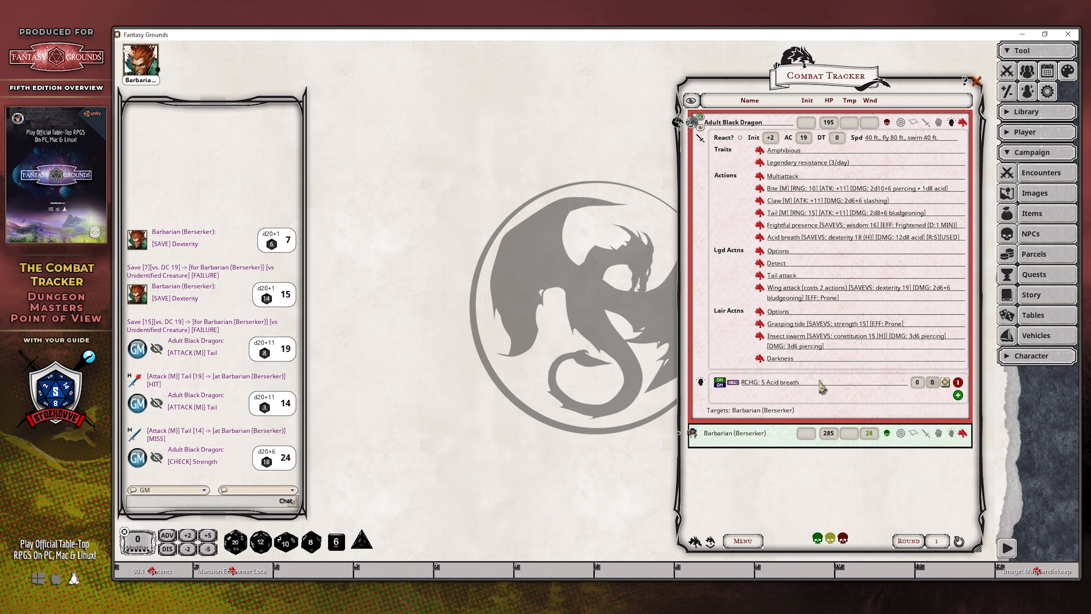
pyautogui.click(951, 125)
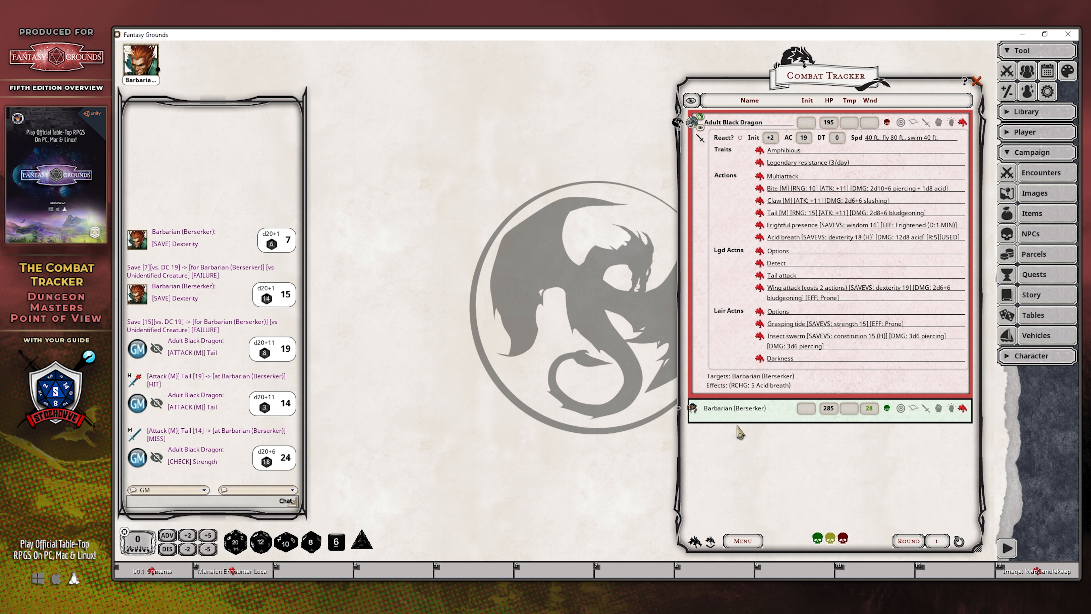
pyautogui.click(952, 123)
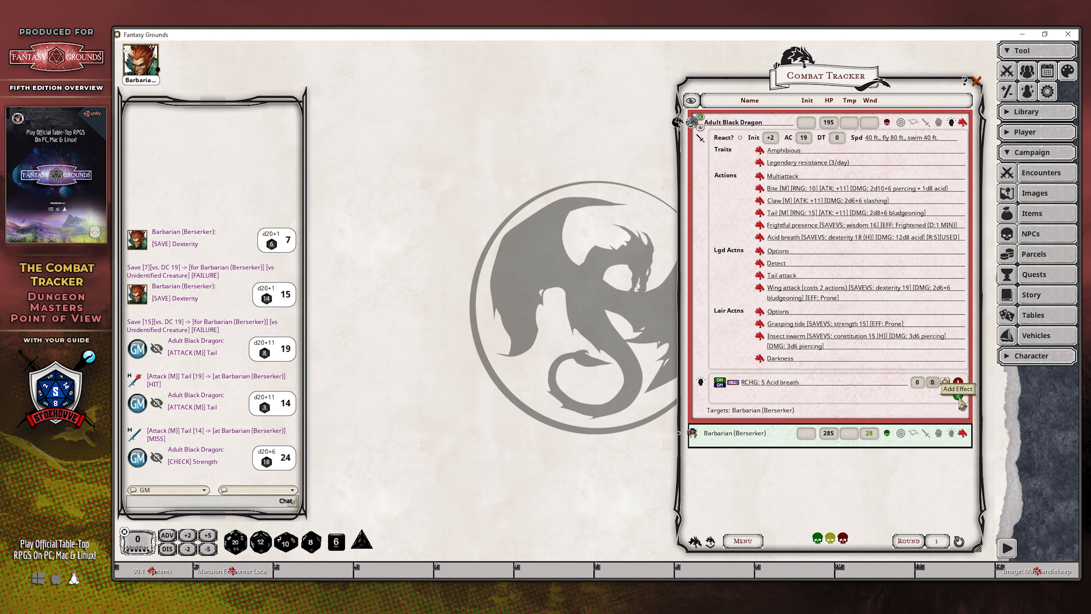
# Step: Apply the custom DMG: +2 effect from the Effects list to the Barbarian and show the Barbarian's effects section
pyautogui.click(1026, 92)
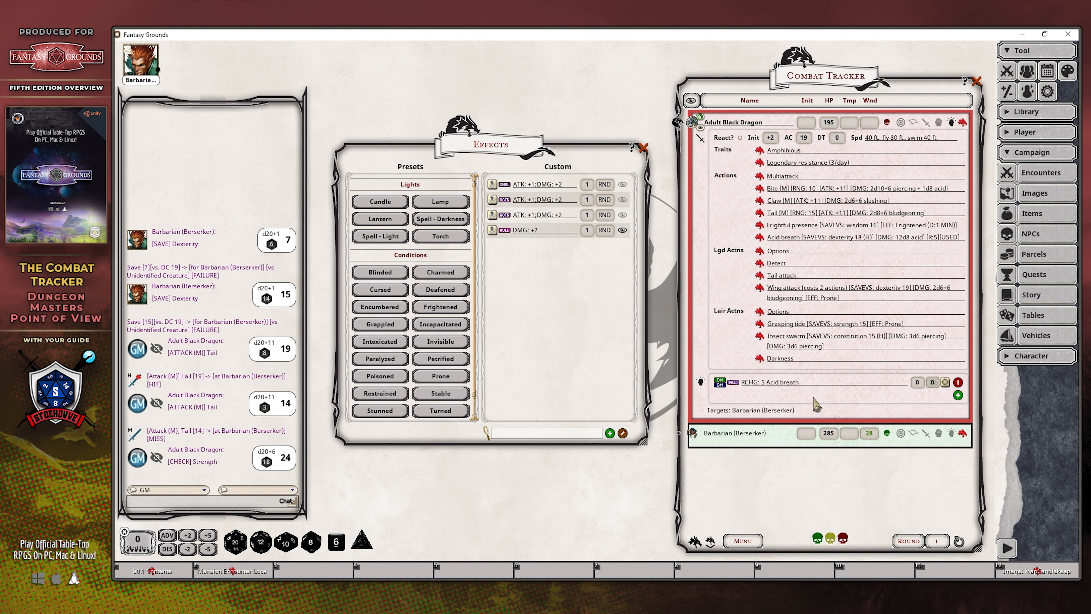
pyautogui.moveTo(493, 232); pyautogui.dragTo(739, 435)
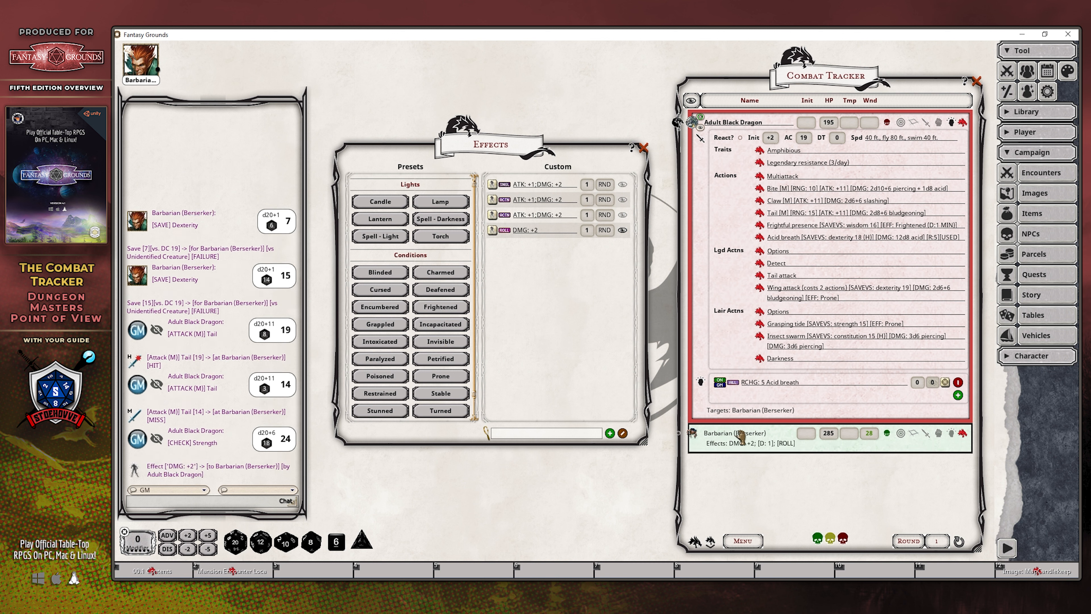
pyautogui.click(951, 434)
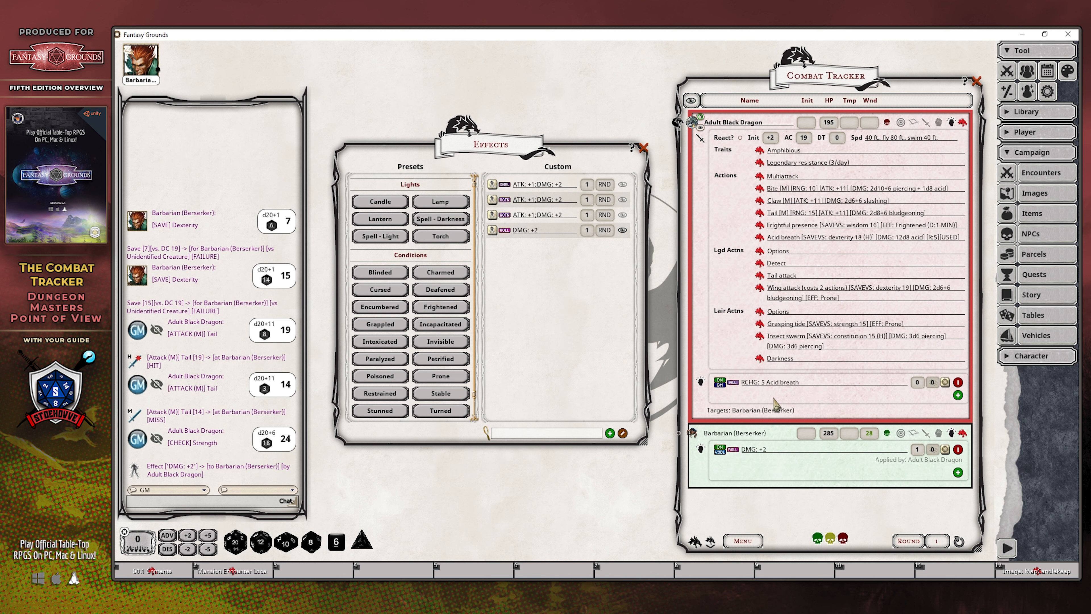
# Step: Cycle the dragon's Acid breath recharge effect through its skip and off states and back to on
pyautogui.click(724, 380)
pyautogui.click(721, 380)
pyautogui.hotkey('alt', 'Tab')
pyautogui.click(722, 385)
pyautogui.click(720, 384)
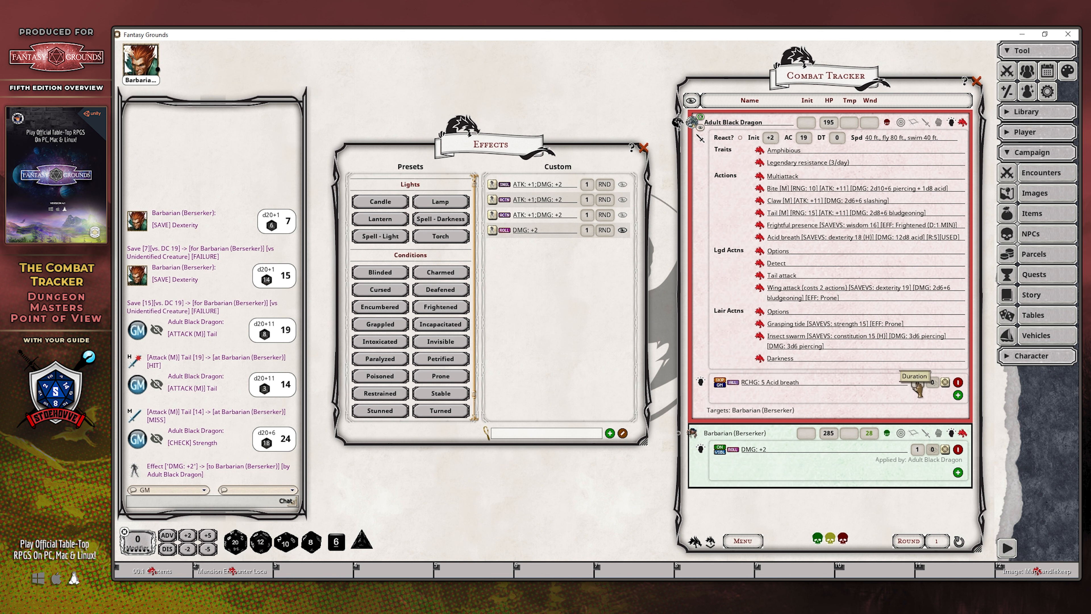
pyautogui.click(720, 382)
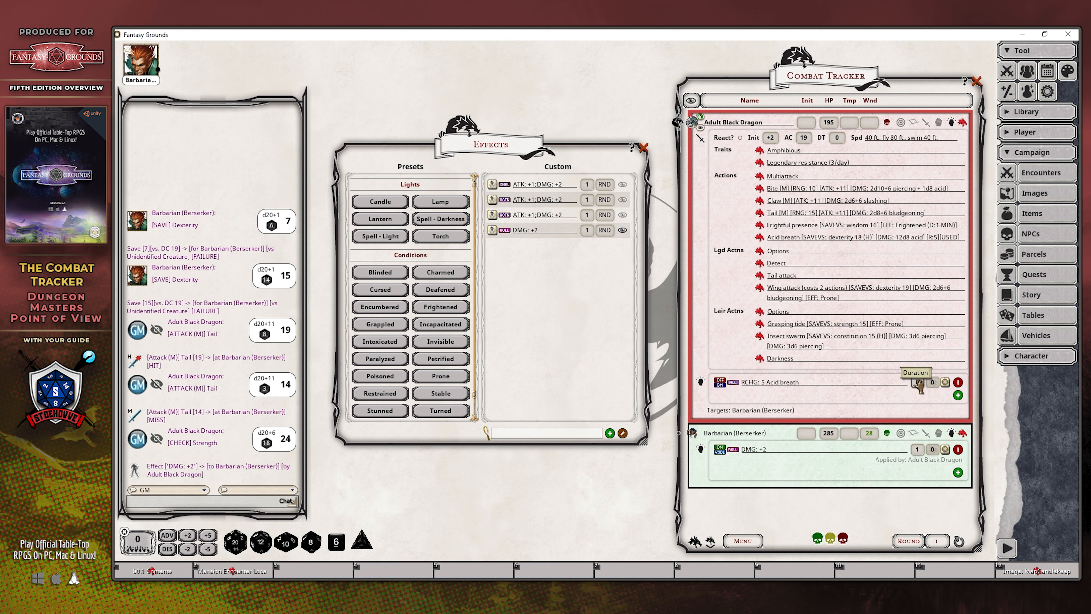
pyautogui.click(720, 381)
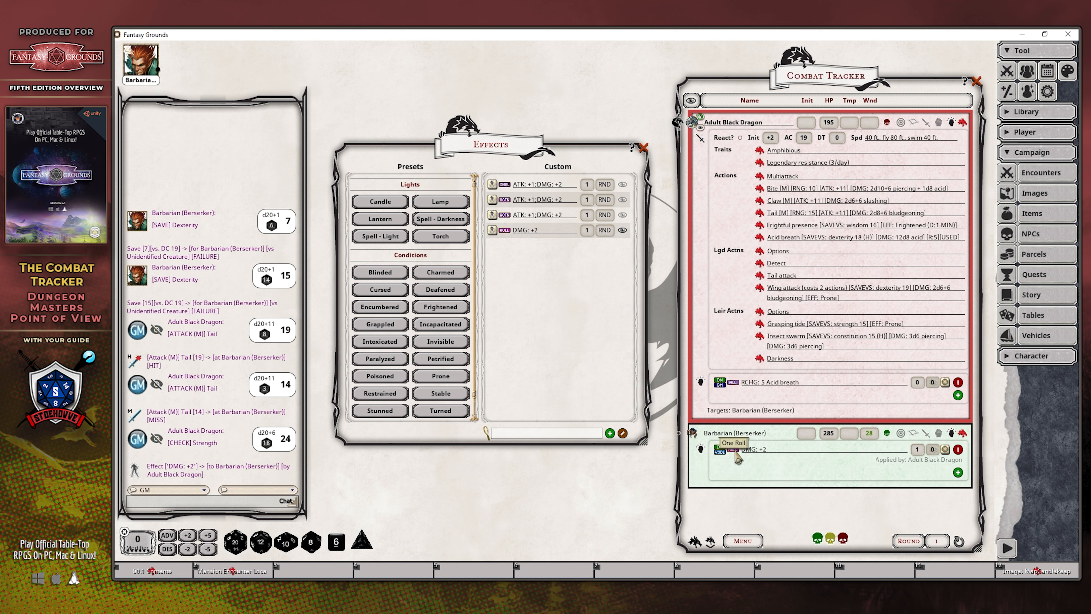
# Step: Cycle the application mode of the dragon's Acid breath recharge effect through All Rolls, One Roll and Apply Each Once
pyautogui.click(736, 384)
pyautogui.click(736, 383)
pyautogui.click(736, 383)
pyautogui.click(736, 383)
pyautogui.click(736, 383)
pyautogui.click(736, 383)
pyautogui.click(733, 382)
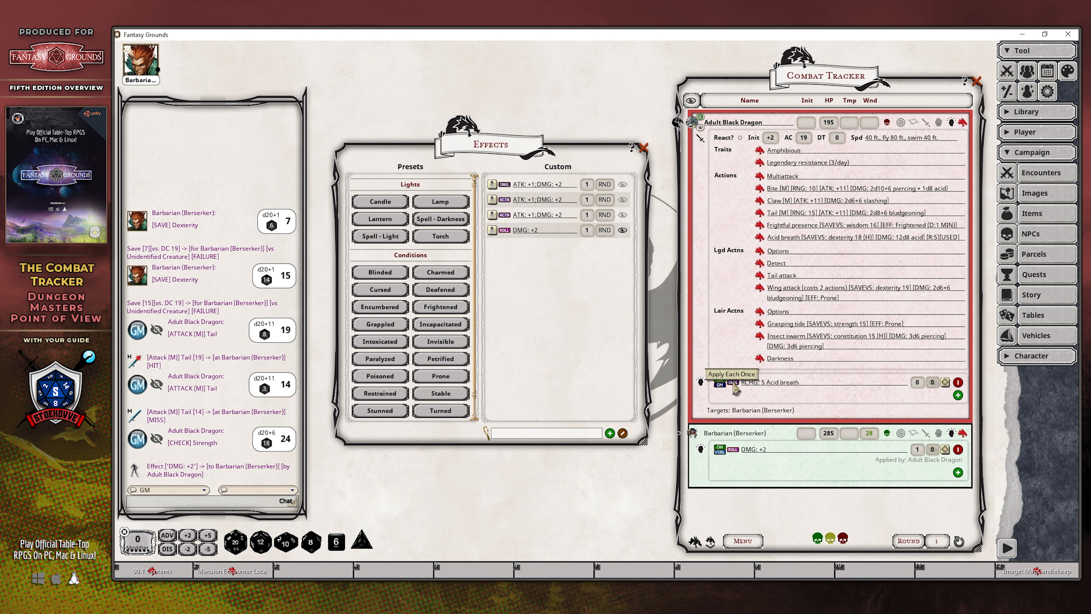
pyautogui.click(733, 382)
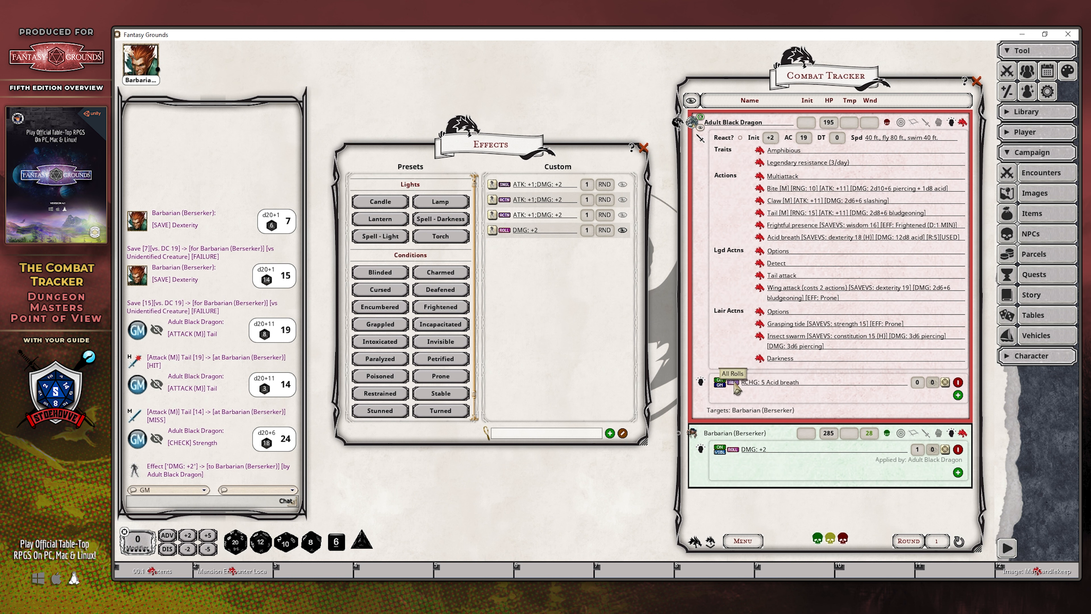
pyautogui.click(734, 382)
pyautogui.click(734, 383)
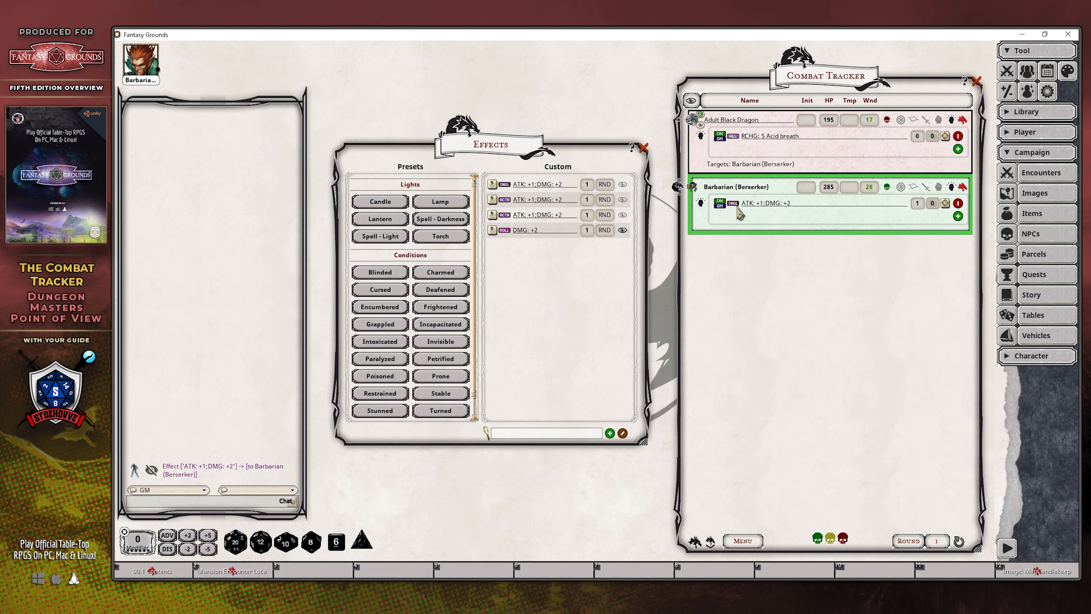
# Step: Change the application mode of the Barbarian's ATK: +1;DMG: +2 effect
pyautogui.click(736, 205)
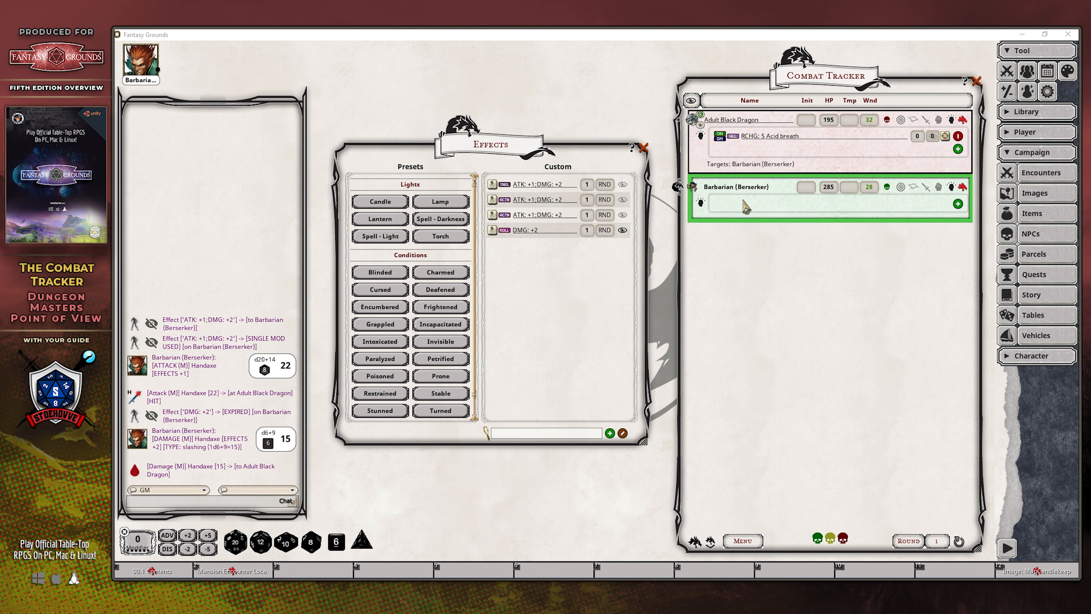
pyautogui.moveTo(746, 206); pyautogui.dragTo(747, 207)
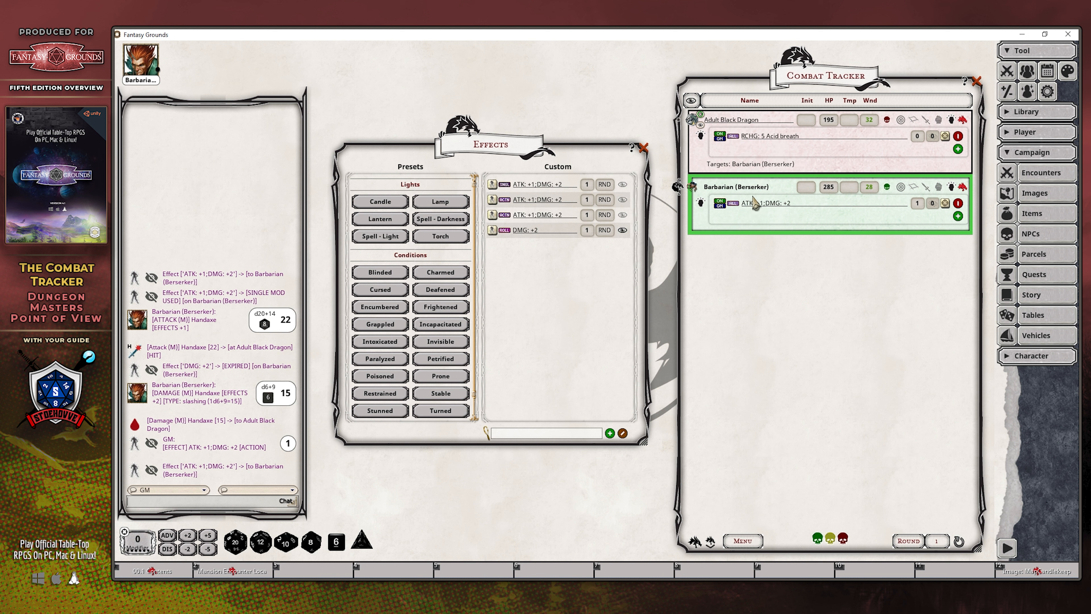
pyautogui.scroll(-1, 917, 209)
pyautogui.click(736, 204)
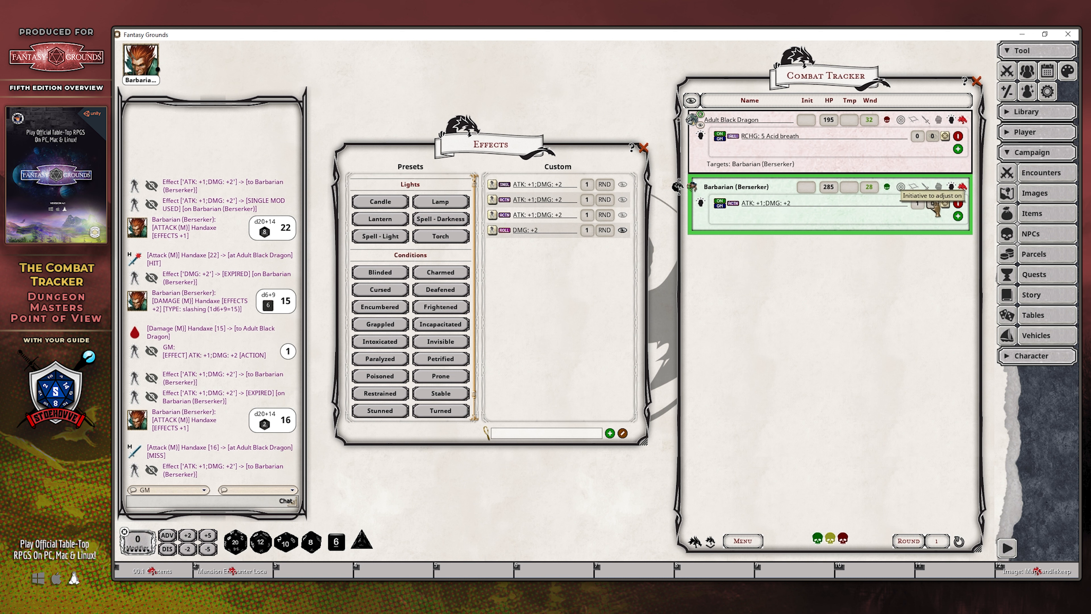
# Step: Set the Barbarian effect's initiative to adjust on to 13, and the initiatives to 21 for the Adult Black Dragon and 15 for the Barbarian
pyautogui.write('13')
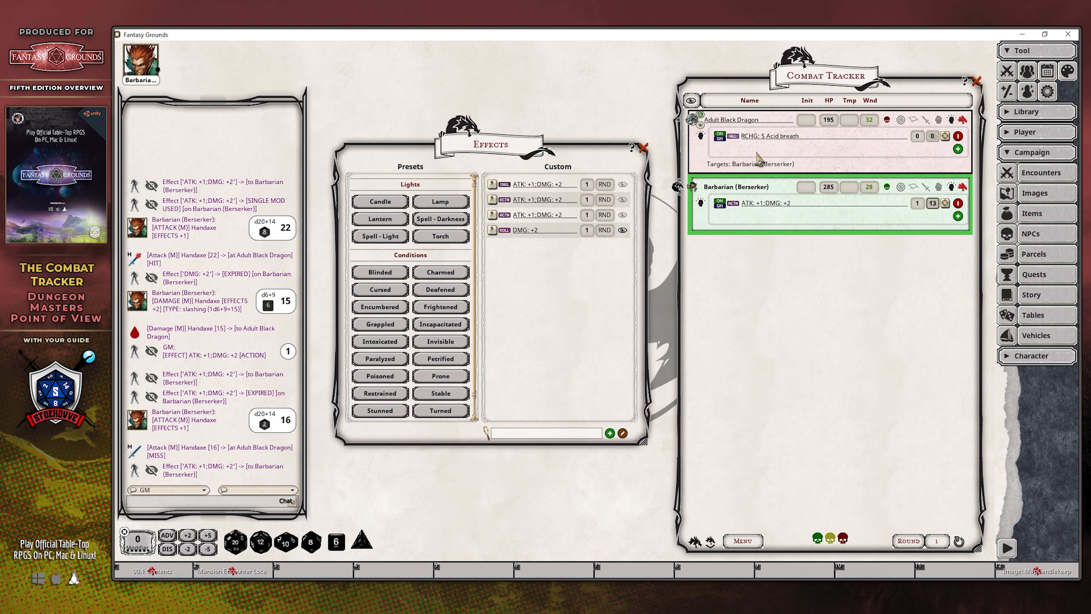
pyautogui.click(806, 120)
pyautogui.write('21')
pyautogui.click(798, 185)
pyautogui.write('15')
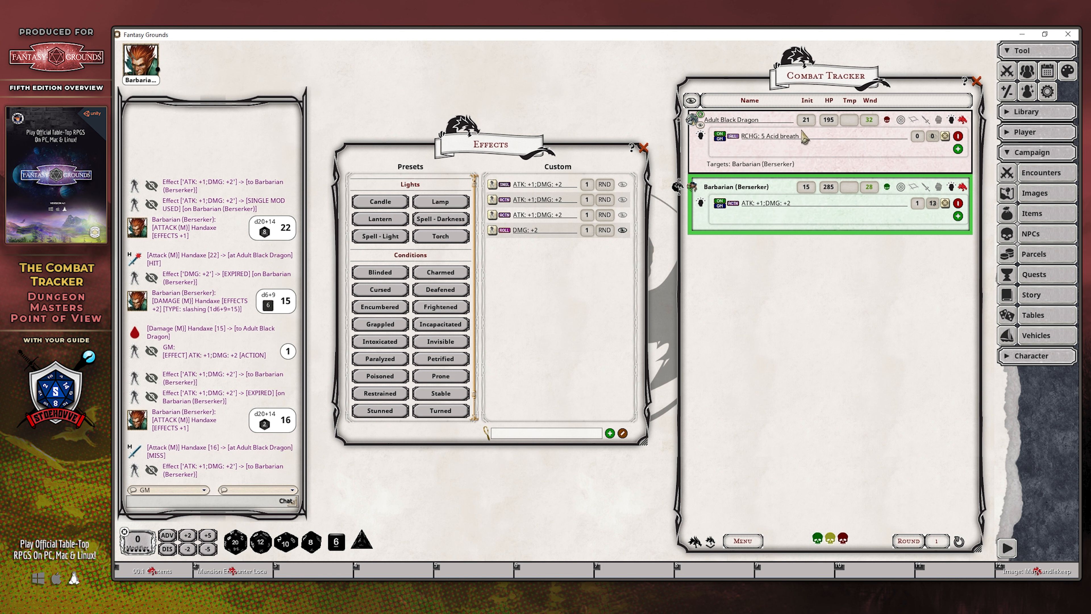
# Step: Check the Barbarian effect's duration and collapsed summary, and advance to the Adult Black Dragon's turn in round 2
pyautogui.click(919, 204)
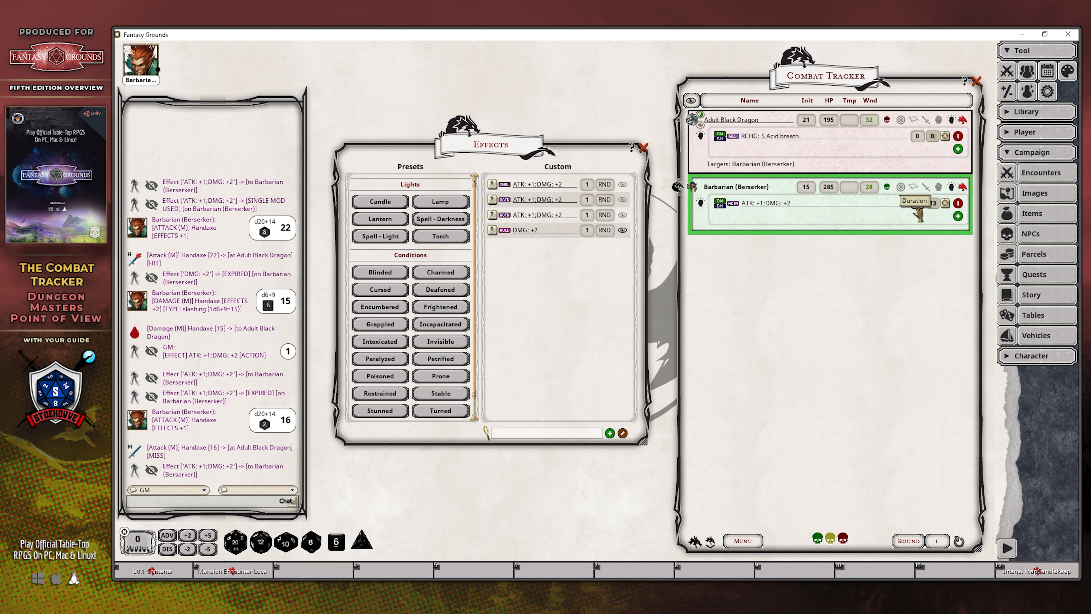
pyautogui.click(951, 187)
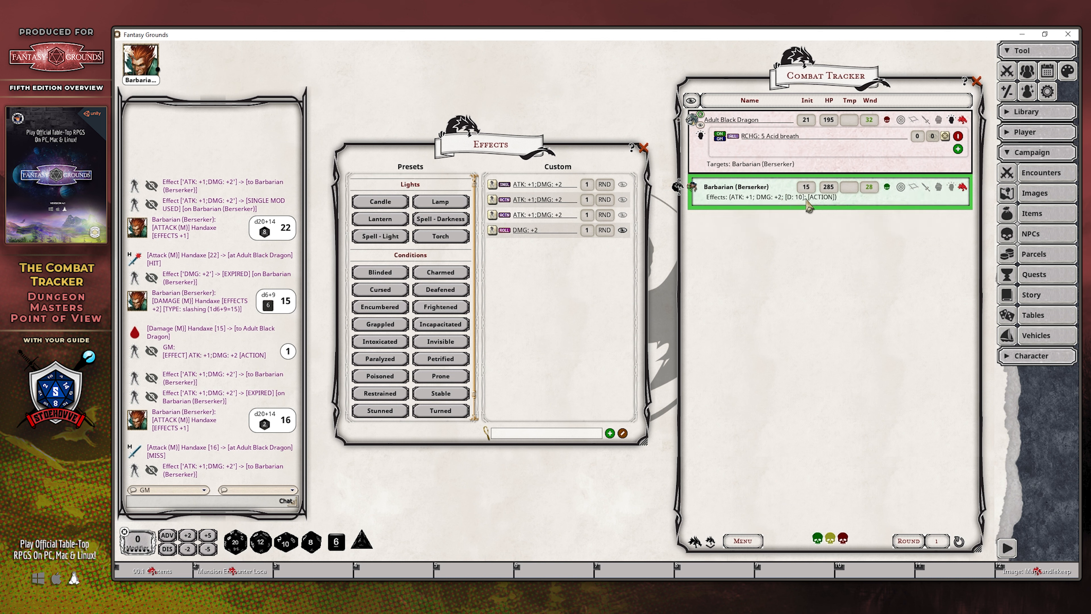
pyautogui.click(951, 188)
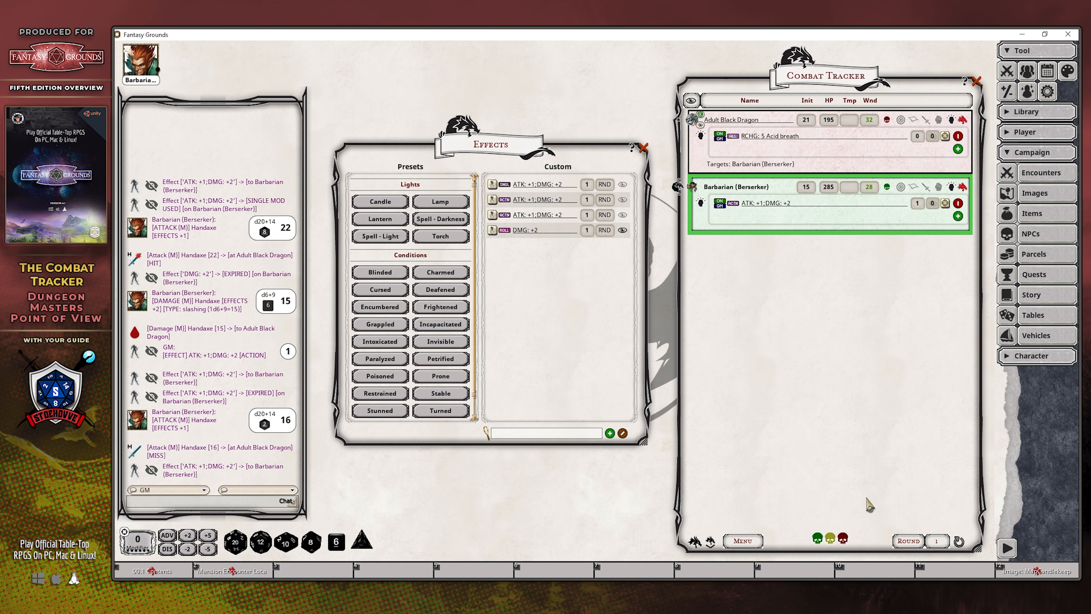
pyautogui.click(711, 542)
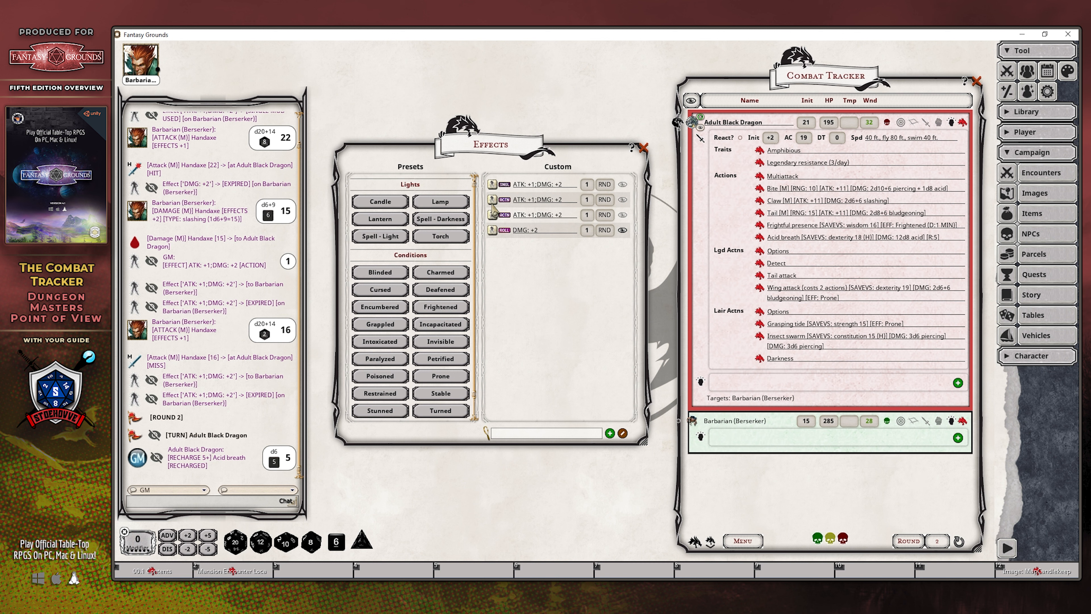
# Step: Apply the ATK: +1;DMG: +2 action effect to the Barbarian with initiative to adjust on 21, and advance two turns into round 3
pyautogui.moveTo(492, 200); pyautogui.dragTo(859, 440)
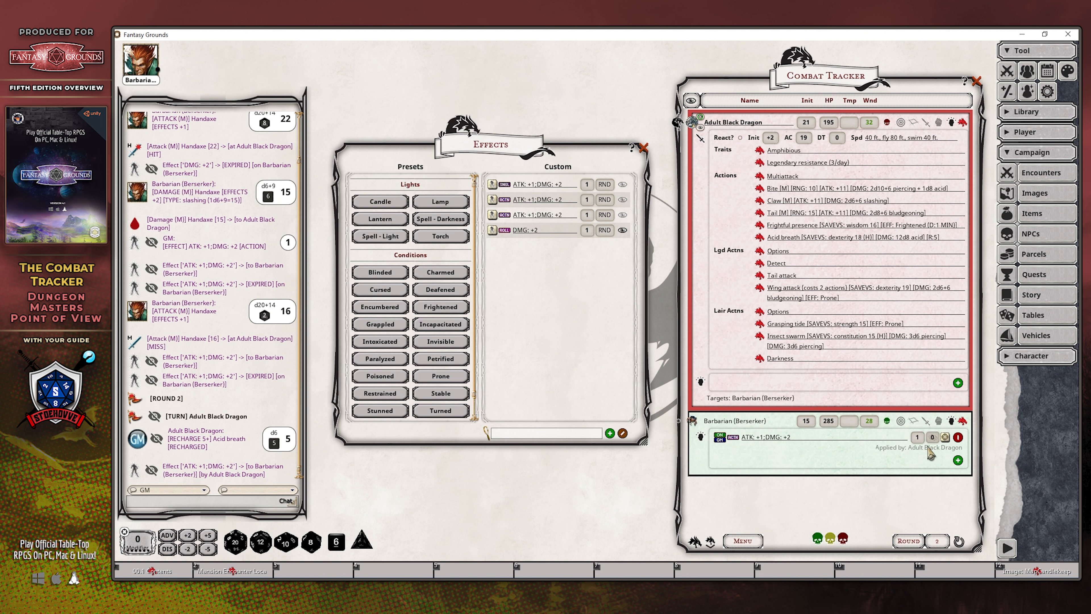
pyautogui.click(933, 437)
pyautogui.write('21')
pyautogui.click(711, 542)
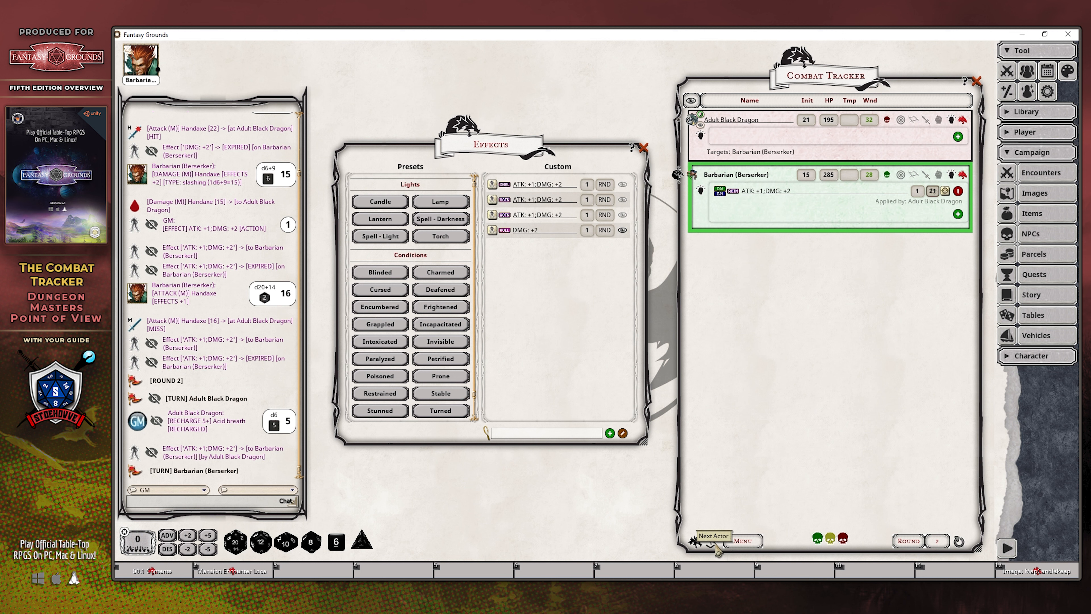
pyautogui.click(716, 548)
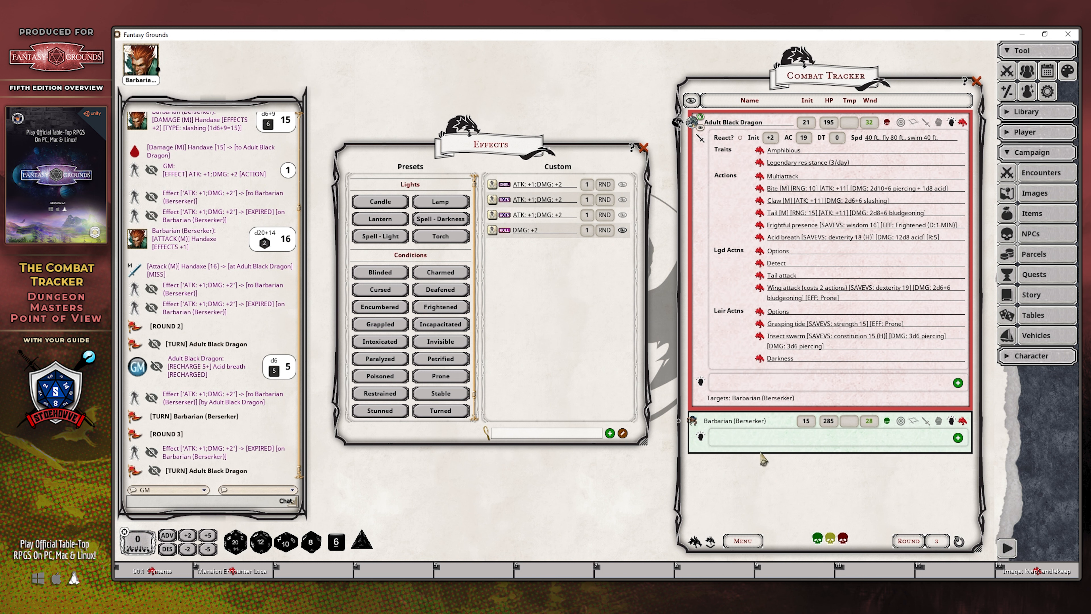
# Step: Reapply the ATK: +1;DMG: +2 effect to the Barbarian adjusting on initiative 20.5, and advance to the Barbarian's turn in round 4
pyautogui.moveTo(495, 204); pyautogui.dragTo(765, 436)
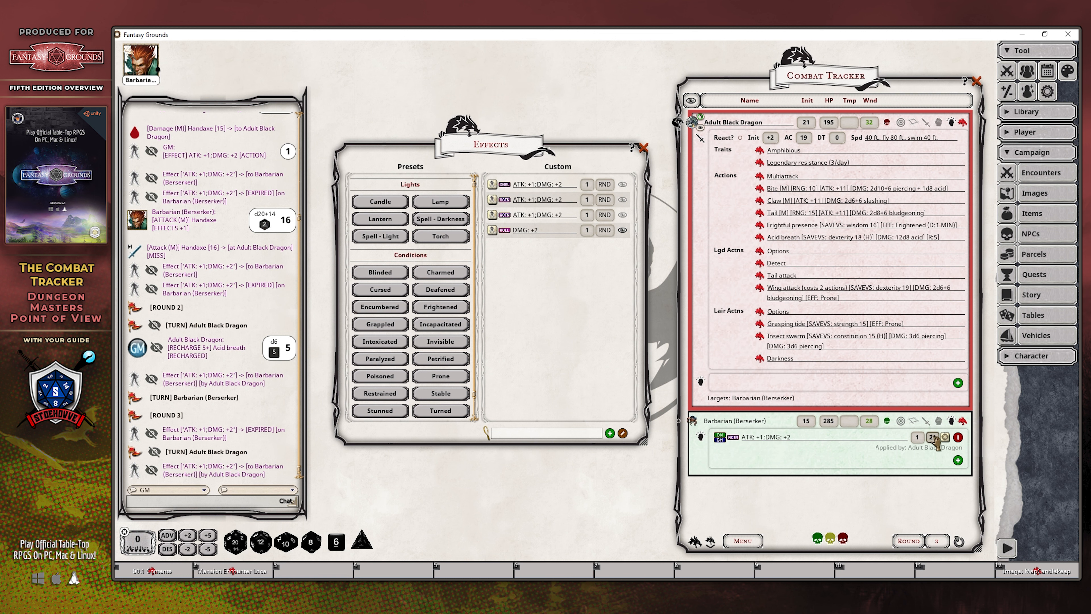
pyautogui.click(708, 543)
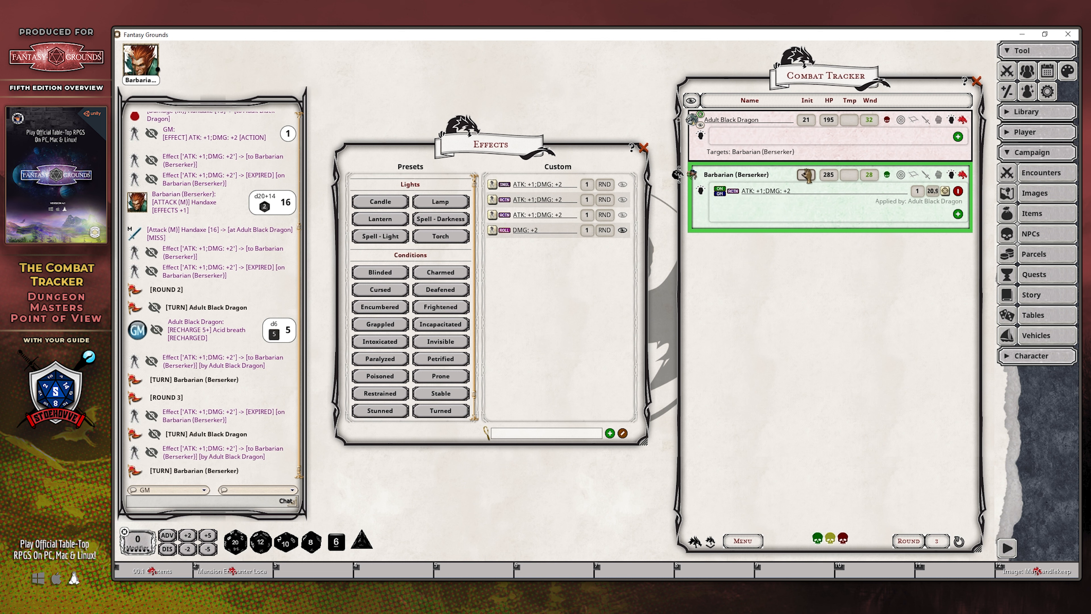
pyautogui.click(710, 543)
pyautogui.click(712, 544)
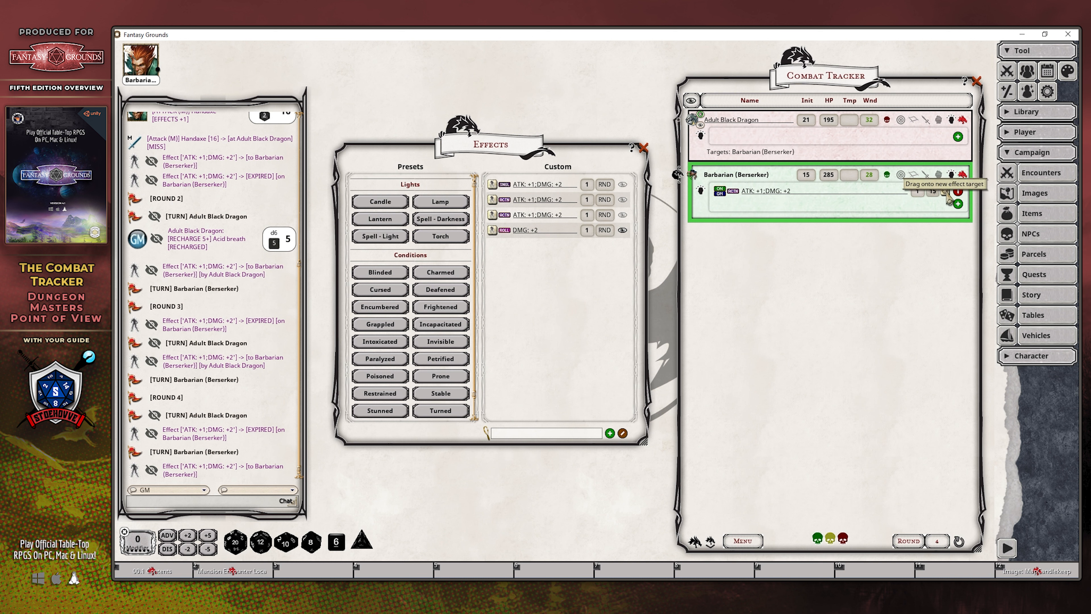
# Step: Set the Barbarian's ATK: +1;DMG: +2 effect to Apply Each Once
pyautogui.click(735, 192)
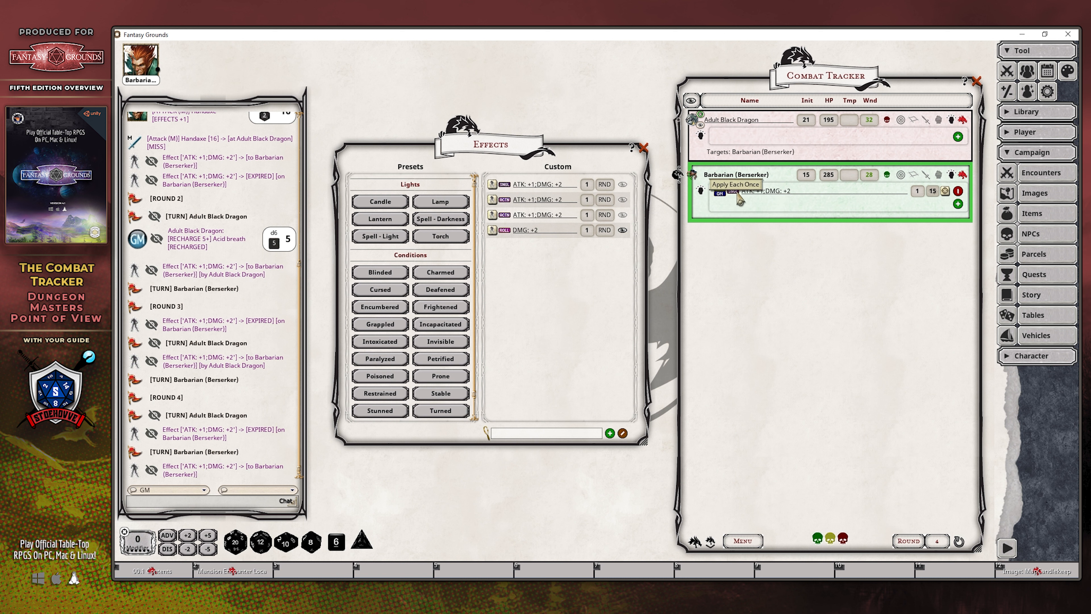
# Step: Change the application mode of the Barbarian's effect, target it at the Adult Black Dragon and the Barbarian, and close the Effects list
pyautogui.click(735, 190)
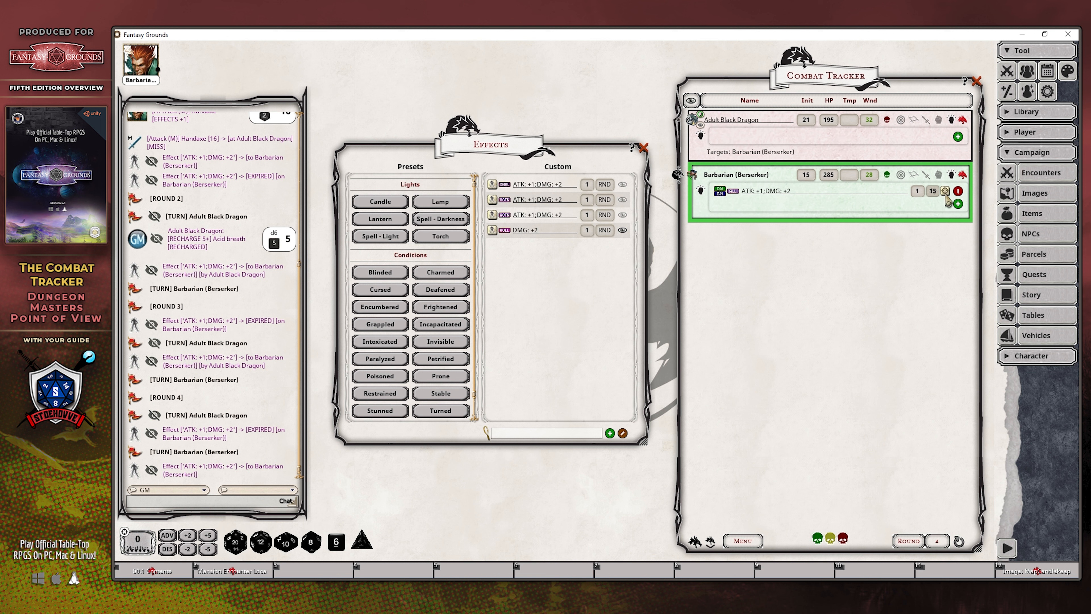
pyautogui.moveTo(948, 199); pyautogui.dragTo(736, 125)
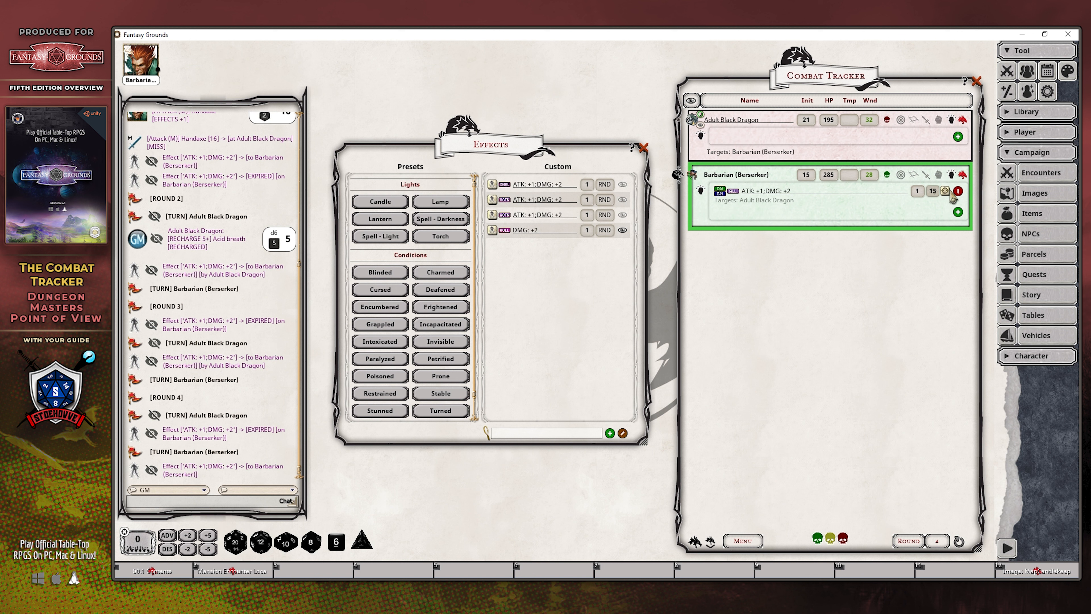
pyautogui.moveTo(945, 191); pyautogui.dragTo(922, 201)
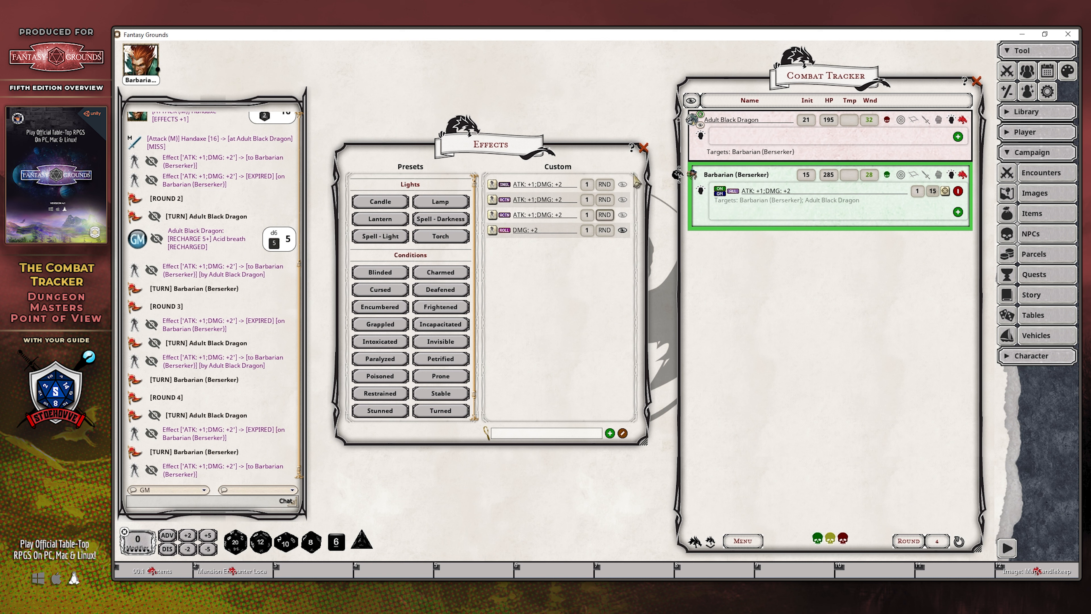
pyautogui.click(643, 148)
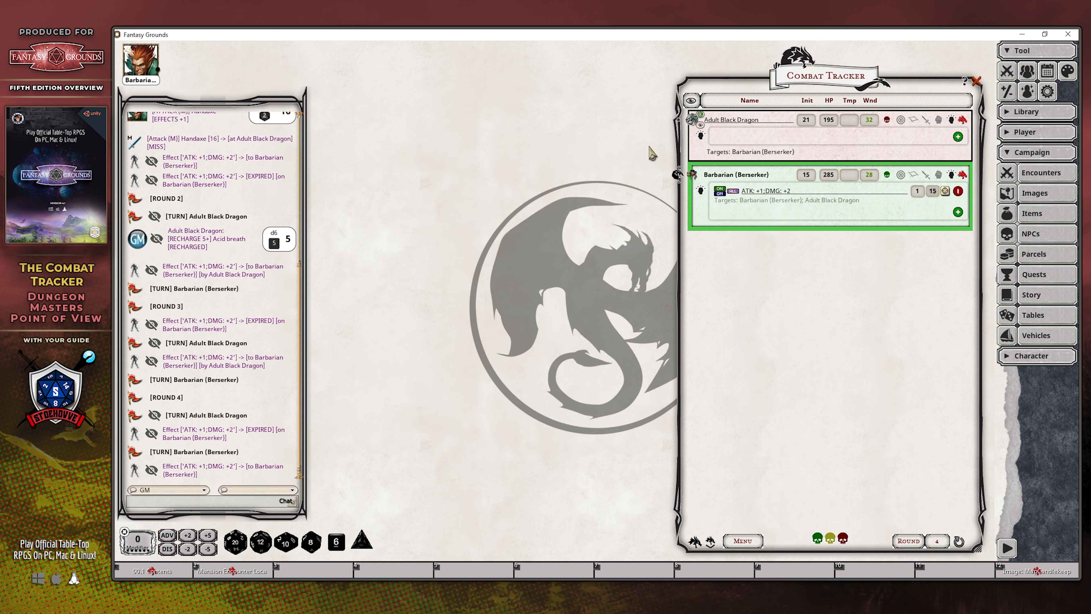
# Step: Open the Adult Black Dragon's record and the Barbarian (Berserker)'s character sheet from the tracker
pyautogui.click(963, 120)
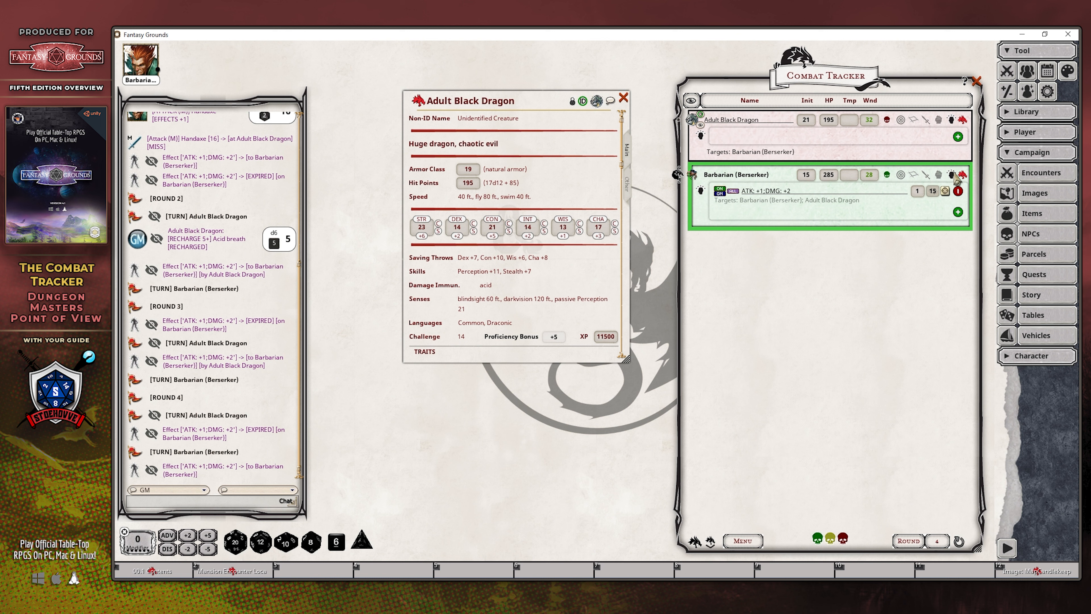
pyautogui.click(962, 174)
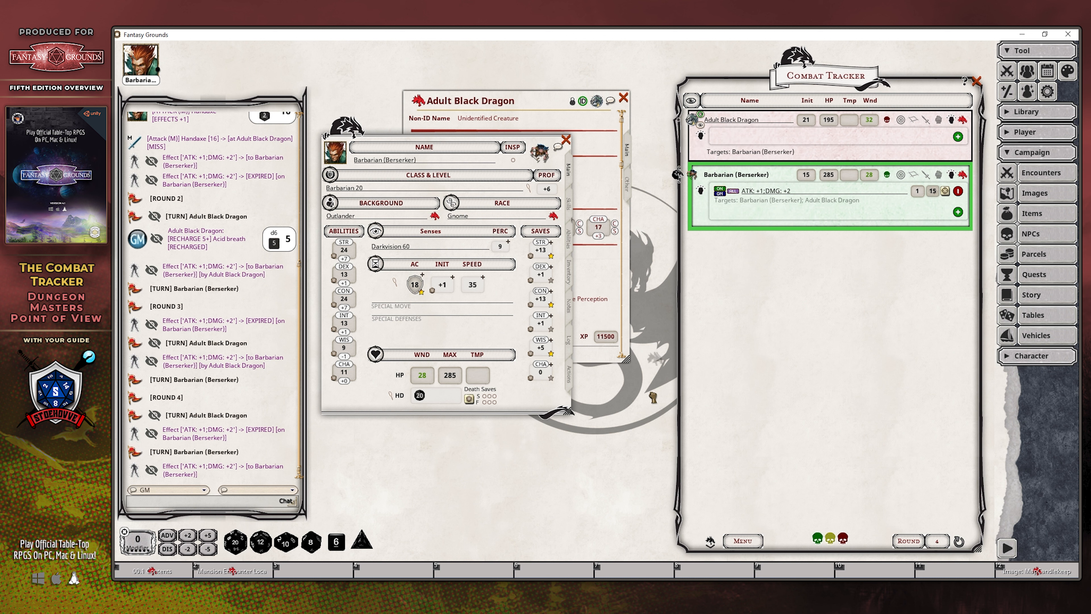
pyautogui.moveTo(651, 466); pyautogui.dragTo(664, 491)
# Step: Close the Combat Tracker and reopen it
pyautogui.click(750, 542)
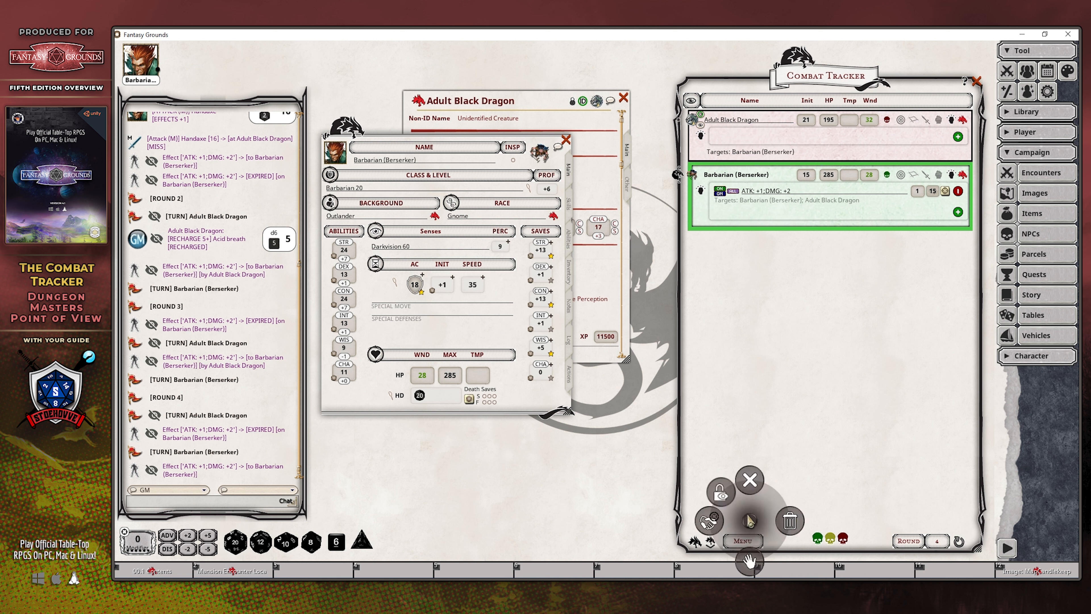
pyautogui.click(824, 410)
pyautogui.click(744, 541)
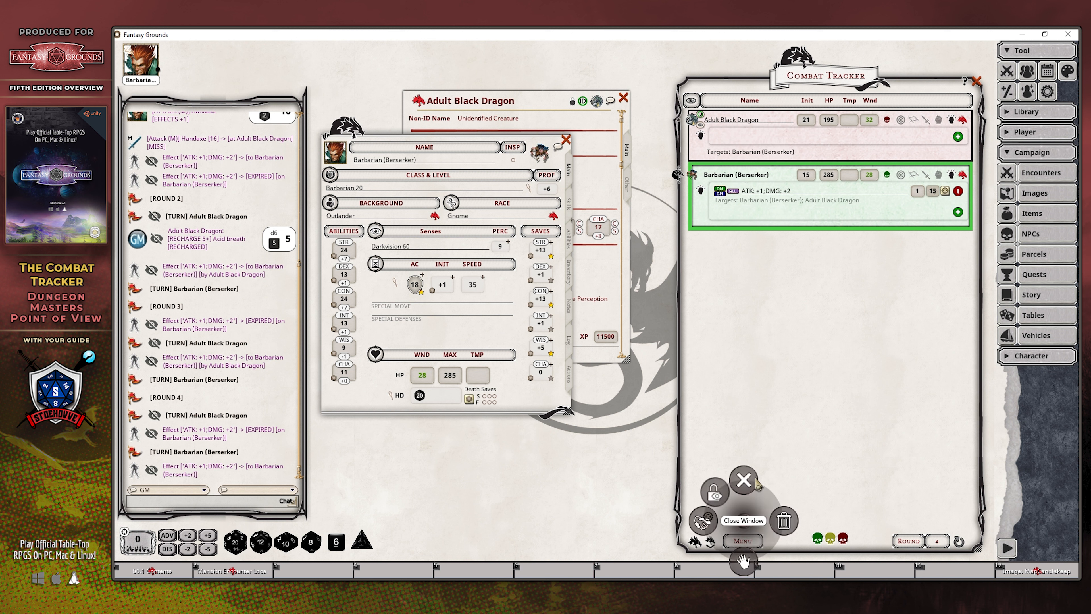
pyautogui.click(744, 481)
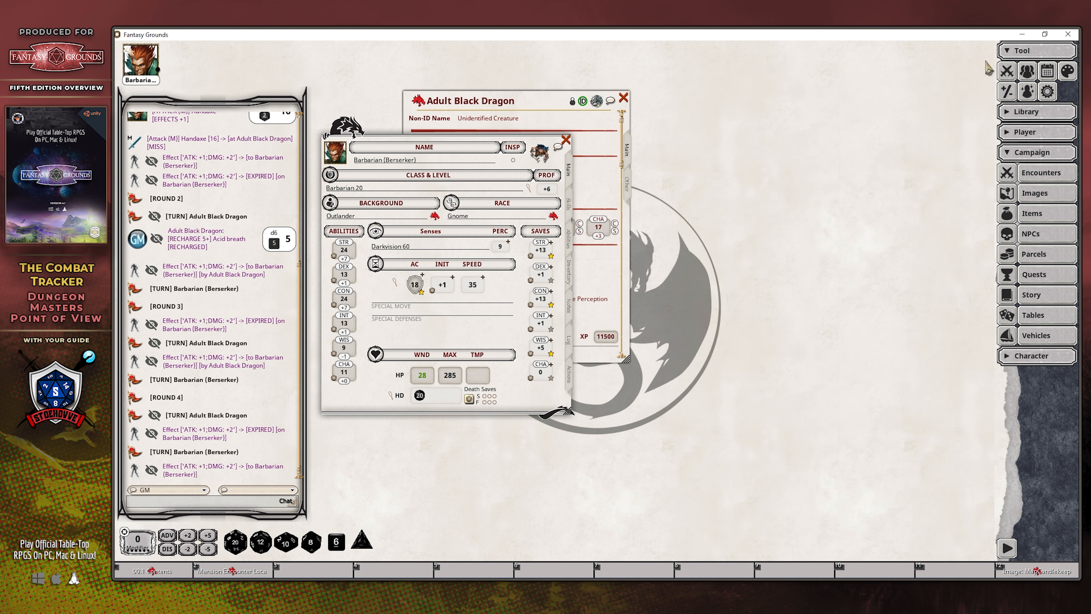
pyautogui.click(1006, 71)
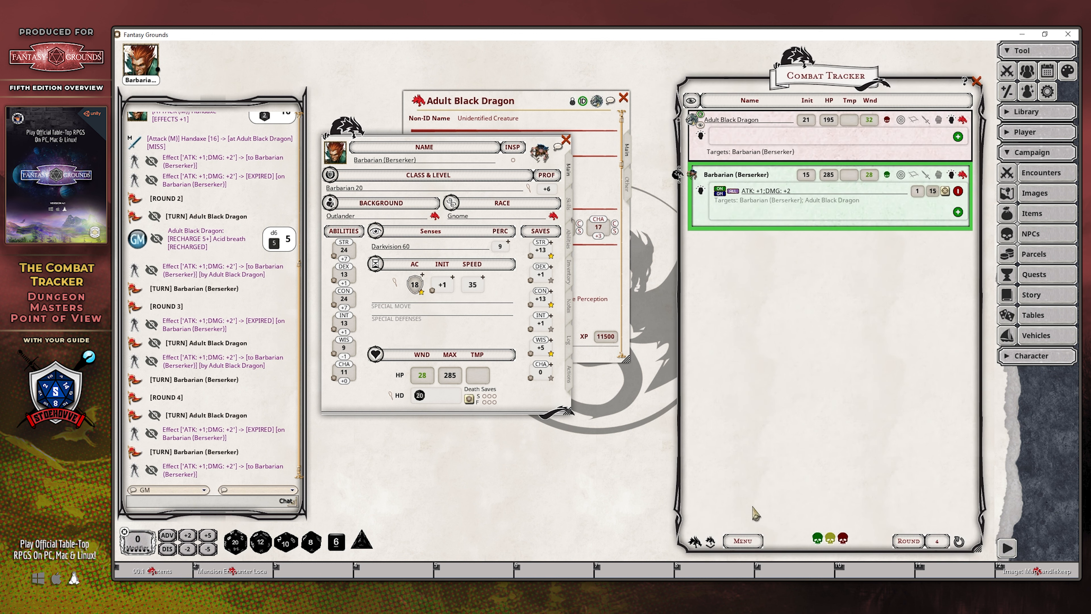
# Step: Check the tracker's delete options and remove all effects from the combatants
pyautogui.click(752, 548)
pyautogui.click(789, 522)
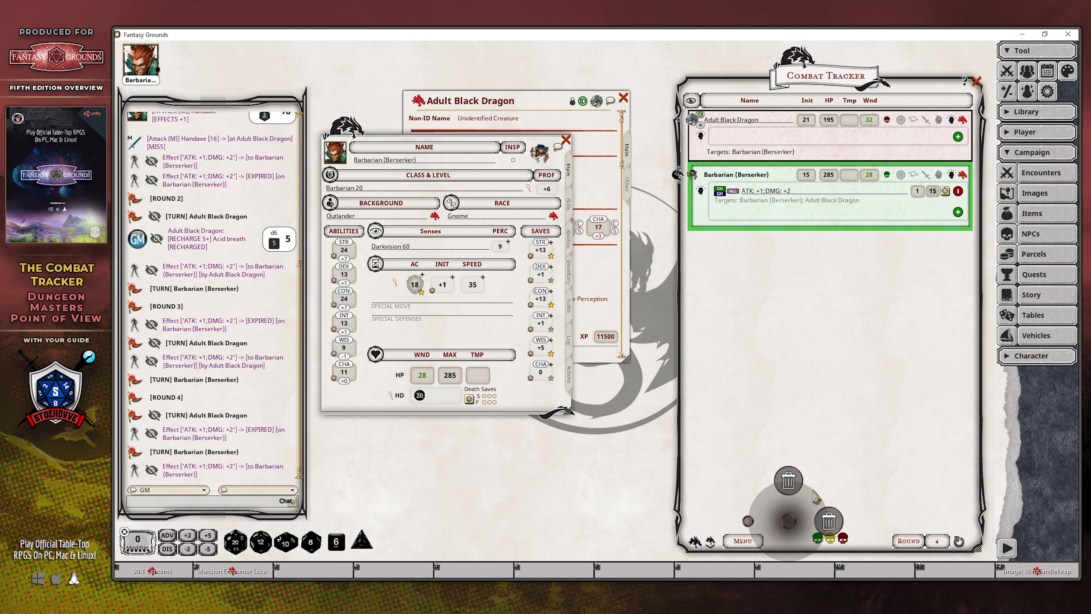
pyautogui.rightClick(750, 519)
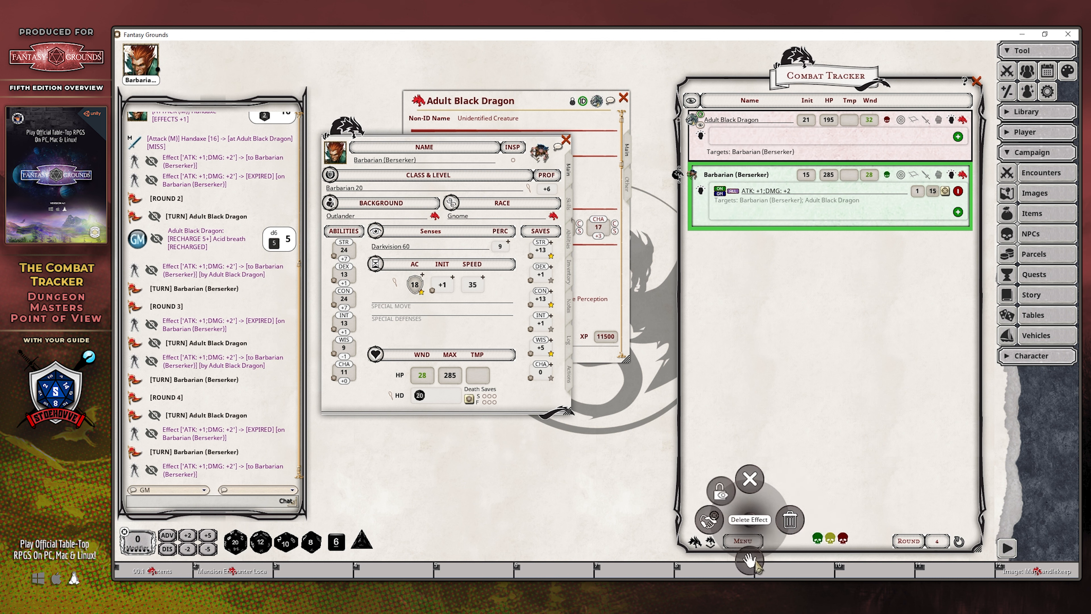
pyautogui.click(752, 562)
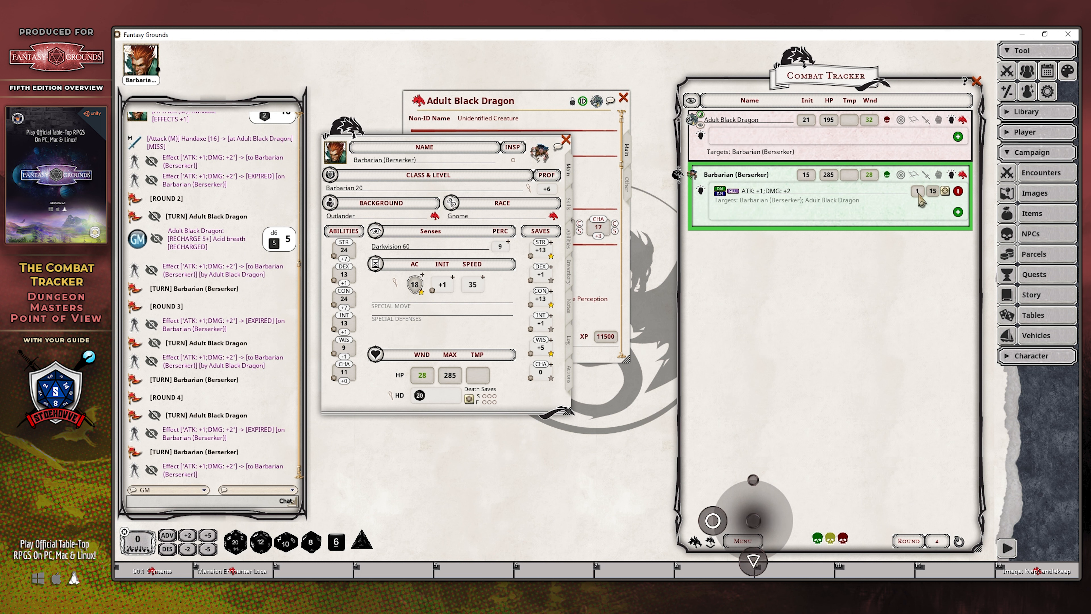
pyautogui.click(757, 561)
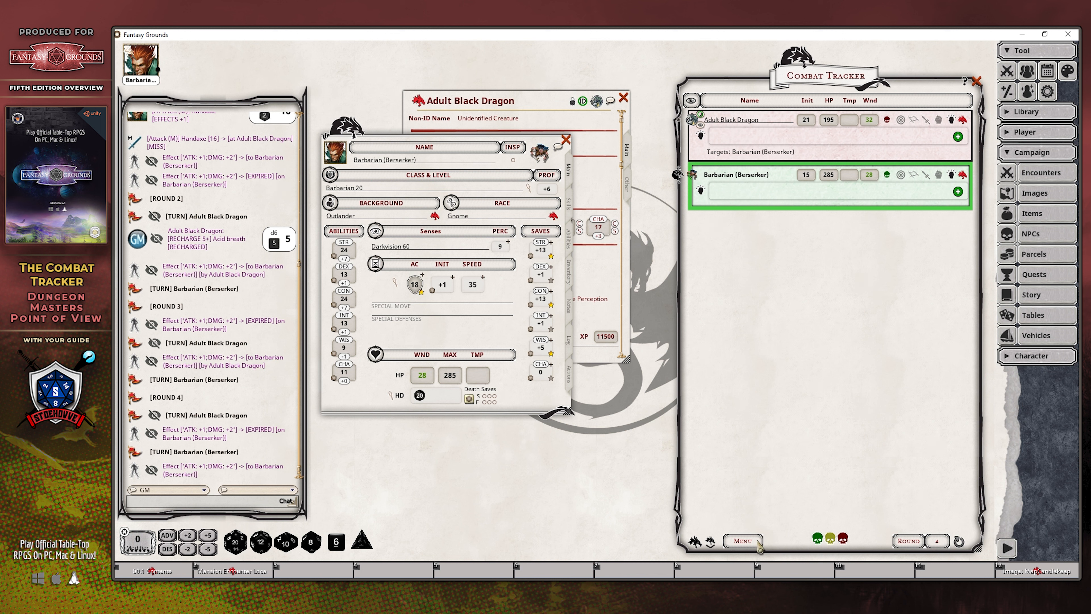
# Step: Examine the tracker's short and long rest options and the members on the Party Sheet
pyautogui.click(760, 548)
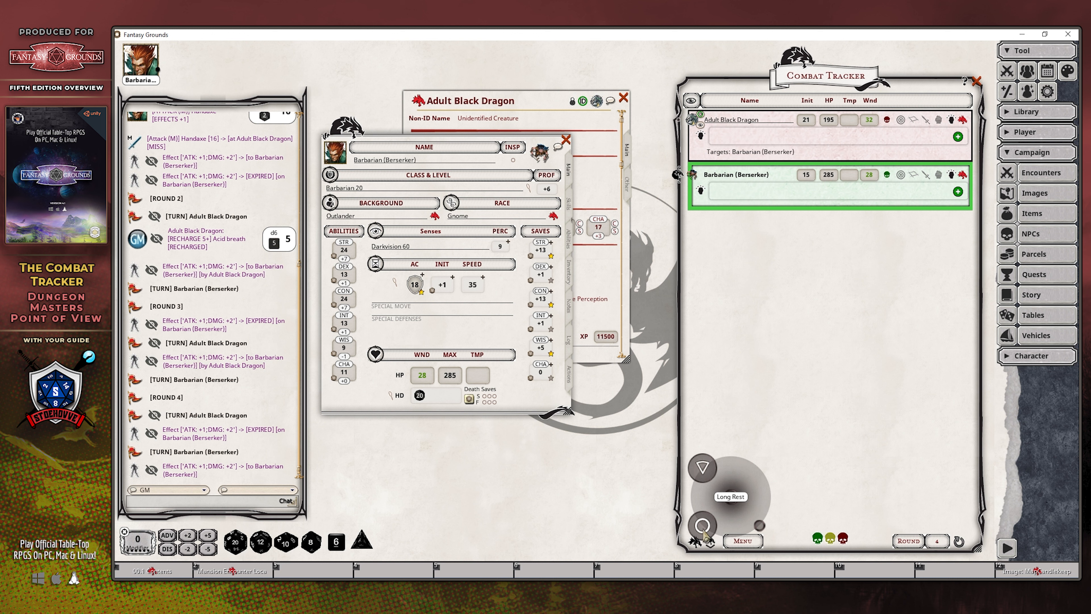
pyautogui.click(801, 360)
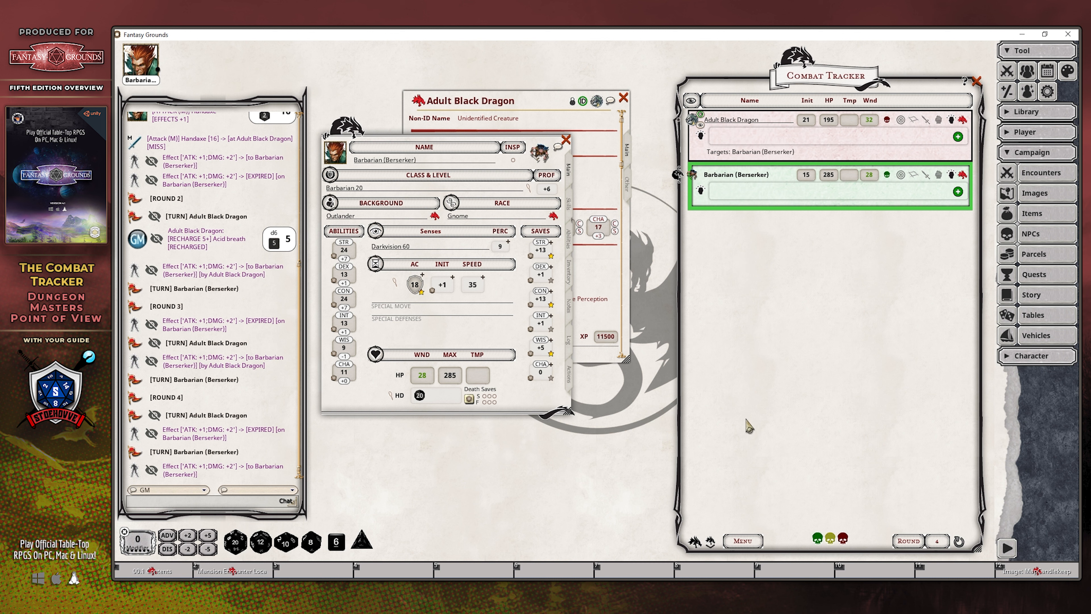
pyautogui.click(1028, 70)
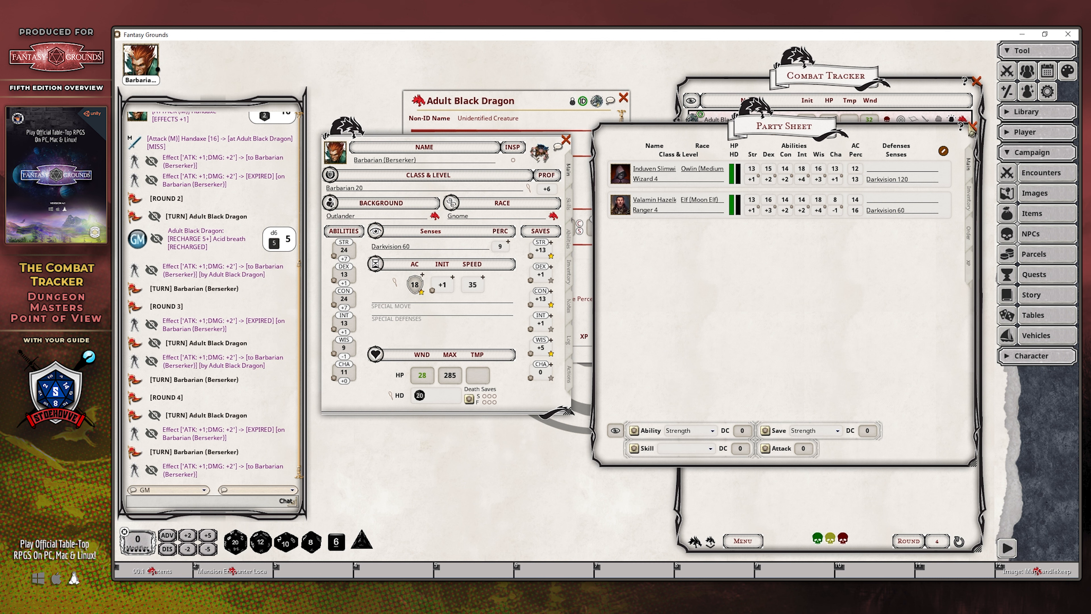
pyautogui.click(973, 127)
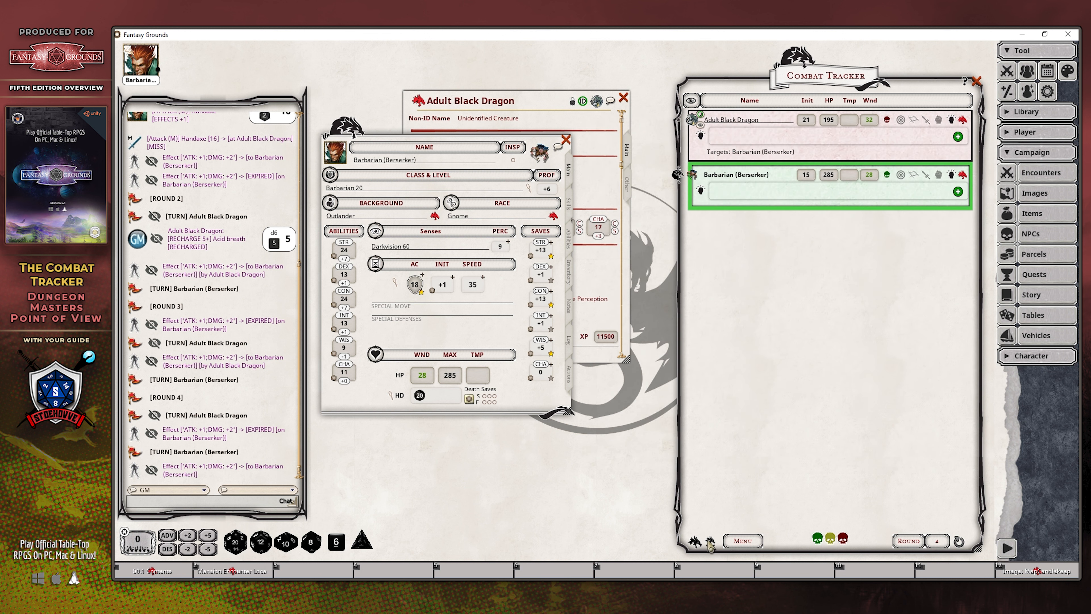
# Step: Have the party take a short rest from the Combat Tracker
pyautogui.click(743, 541)
pyautogui.click(722, 501)
pyautogui.click(692, 461)
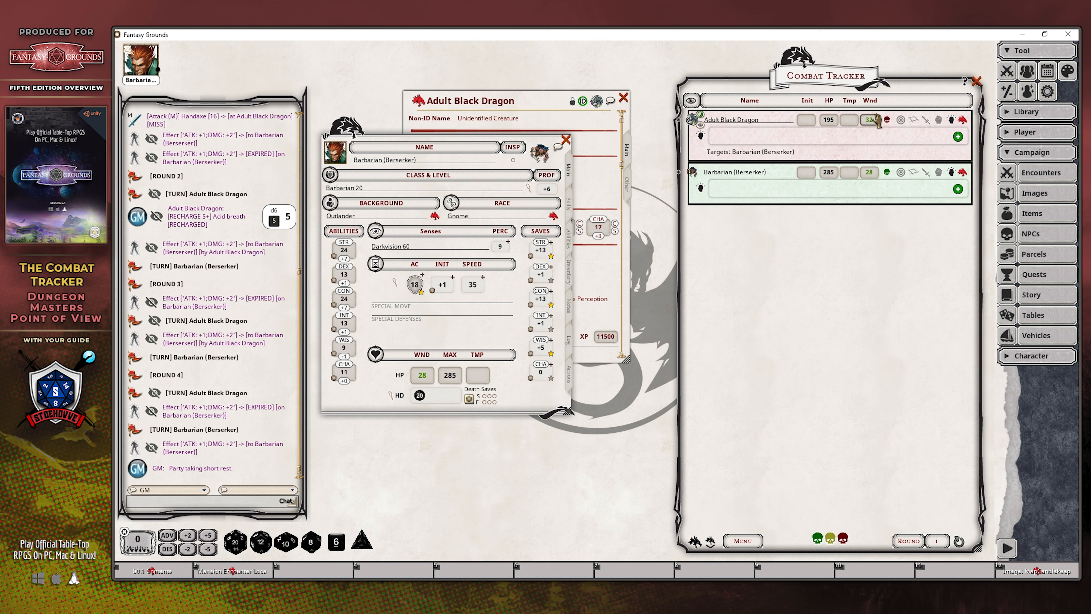
# Step: Have the party take a long rest, and advance to the Adult Black Dragon's turn in round 2
pyautogui.click(741, 541)
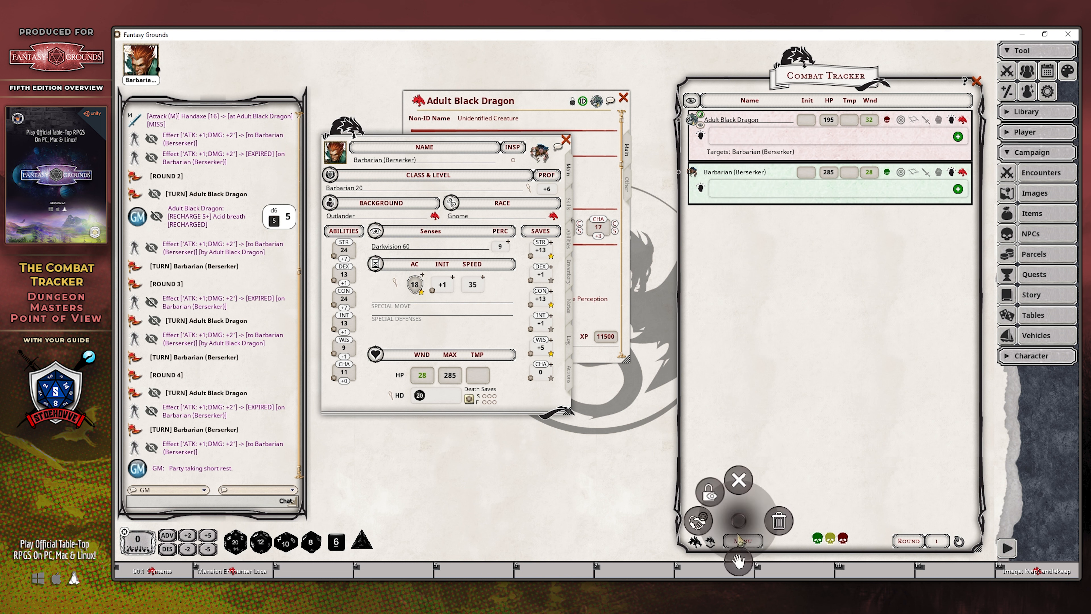
pyautogui.click(712, 493)
pyautogui.click(677, 519)
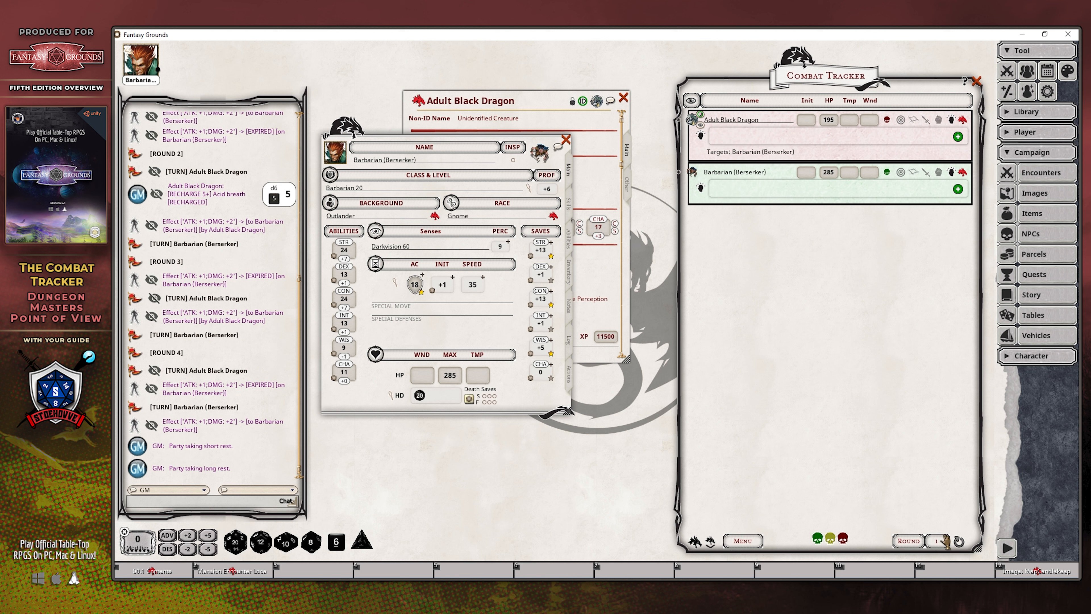
pyautogui.click(959, 541)
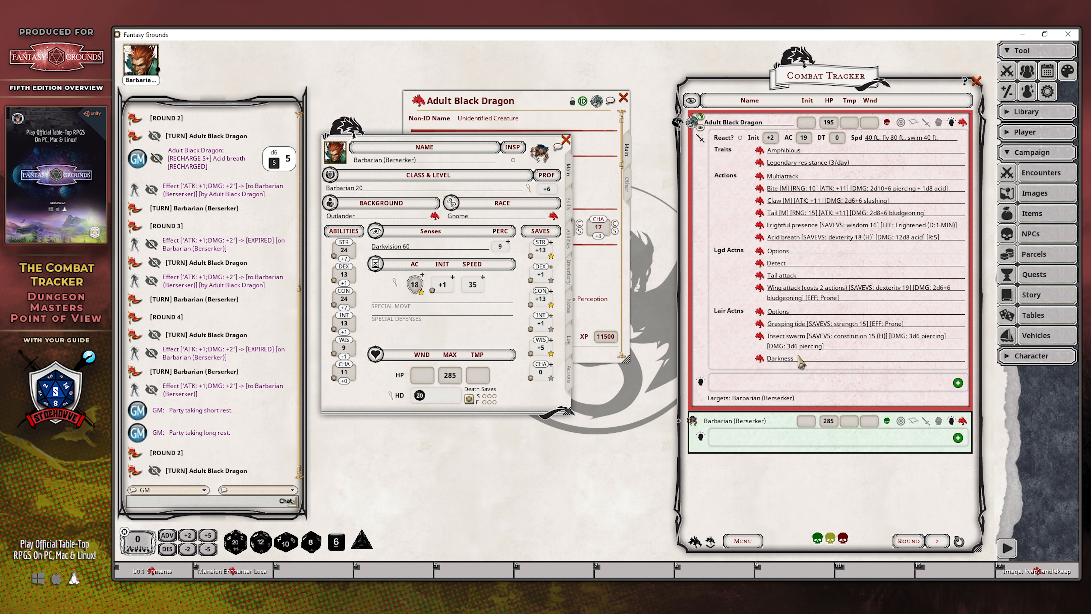
# Step: Create a blank combatant entry below the Barbarian in the Combat Tracker
pyautogui.rightClick(826, 482)
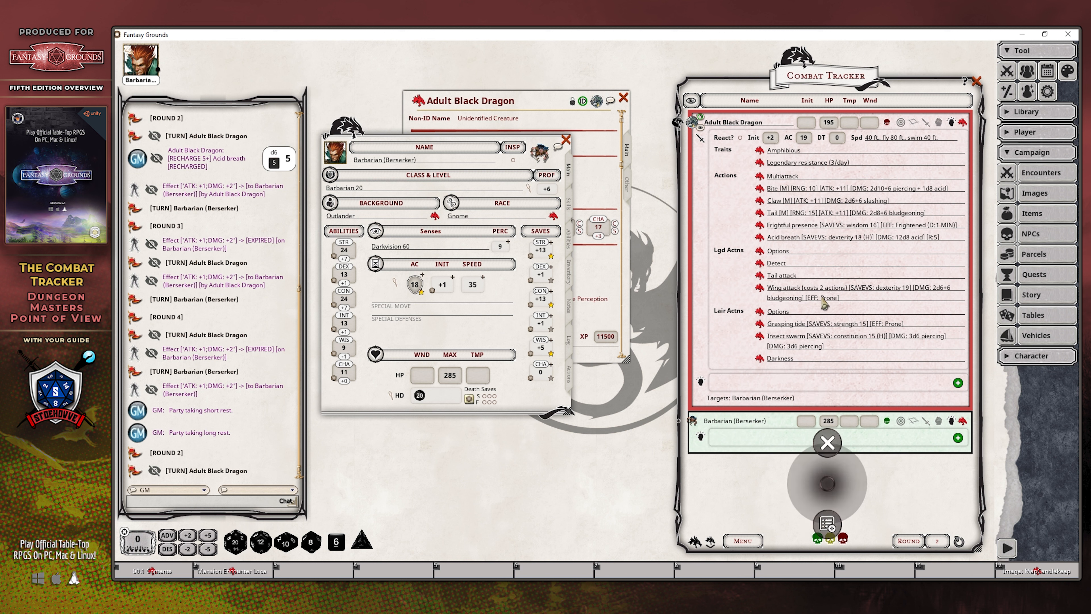
pyautogui.click(910, 490)
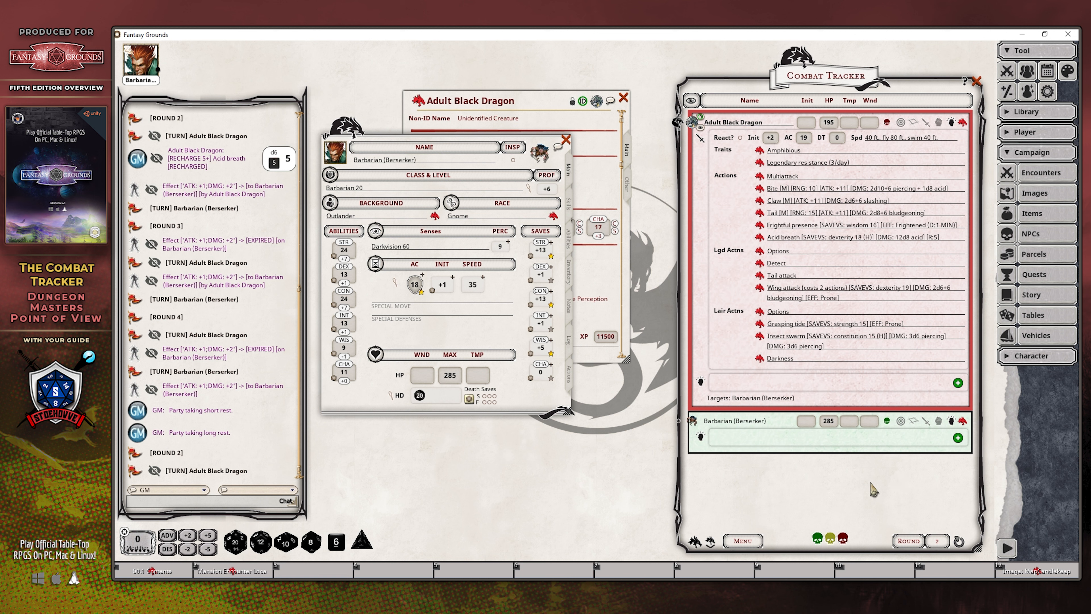
pyautogui.rightClick(841, 486)
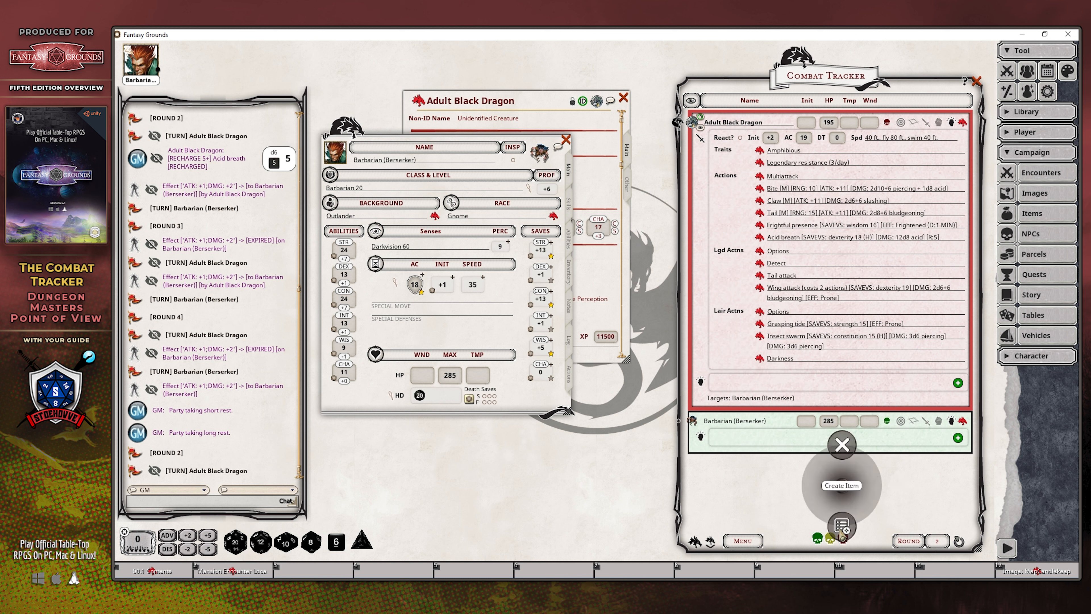
pyautogui.click(928, 507)
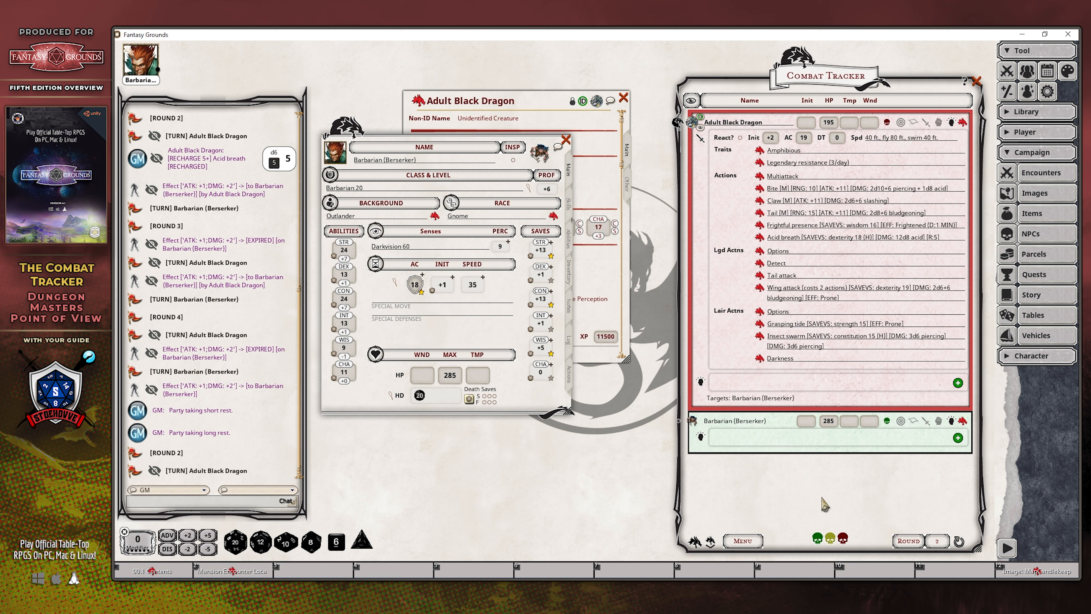
pyautogui.rightClick(837, 487)
pyautogui.click(838, 535)
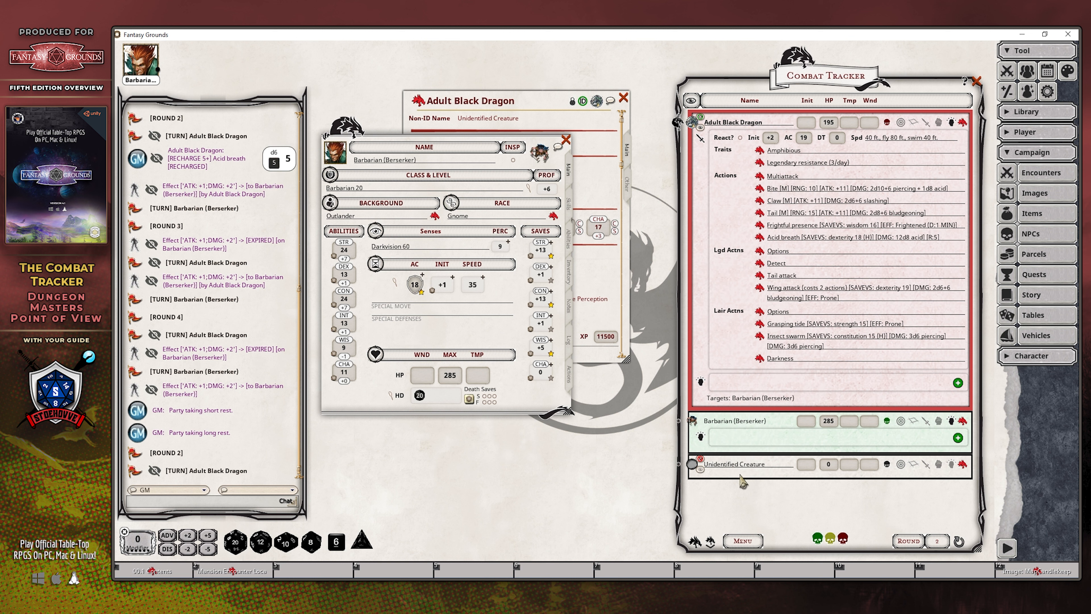
# Step: Delete the blank combatant entry from the Combat Tracker
pyautogui.rightClick(767, 475)
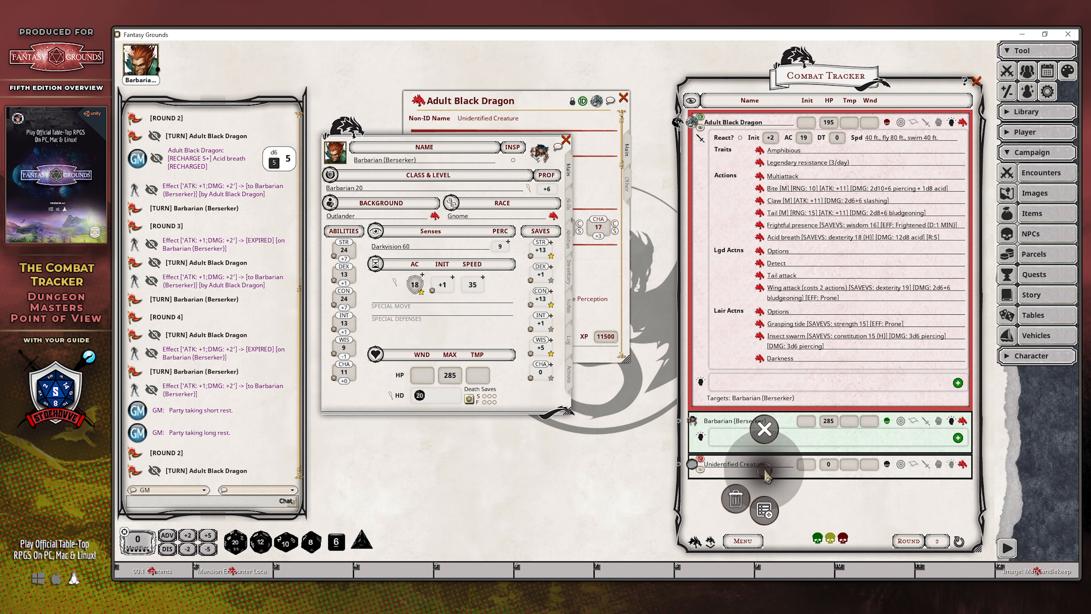
pyautogui.click(734, 502)
pyautogui.click(687, 505)
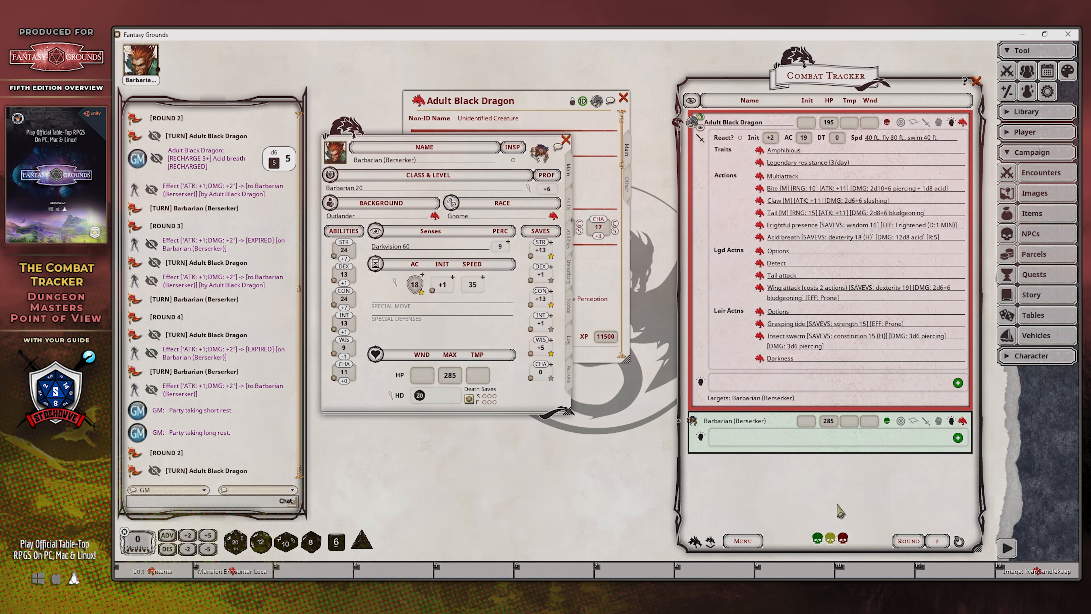